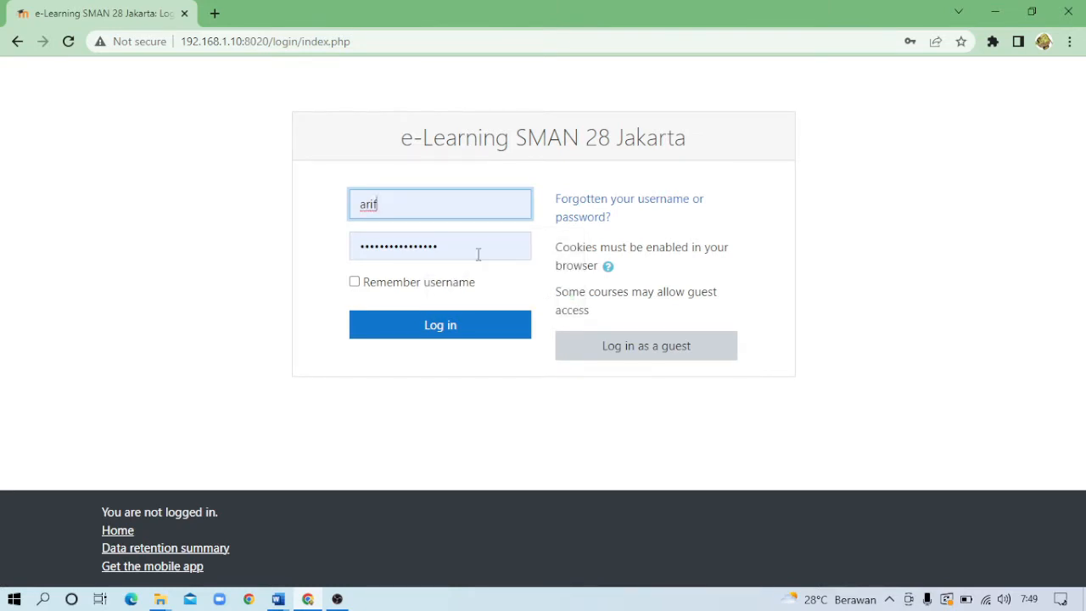
- Log in to the e-learning site with the prefilled credentials and dismiss the saved-passwords warning
left_click(463, 331)
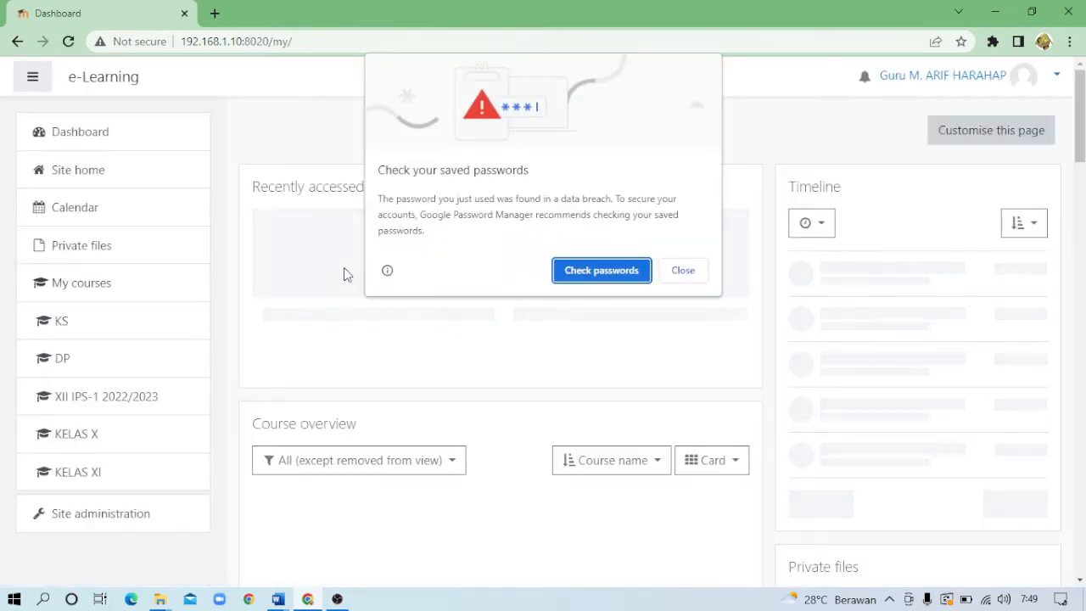
left_click(684, 273)
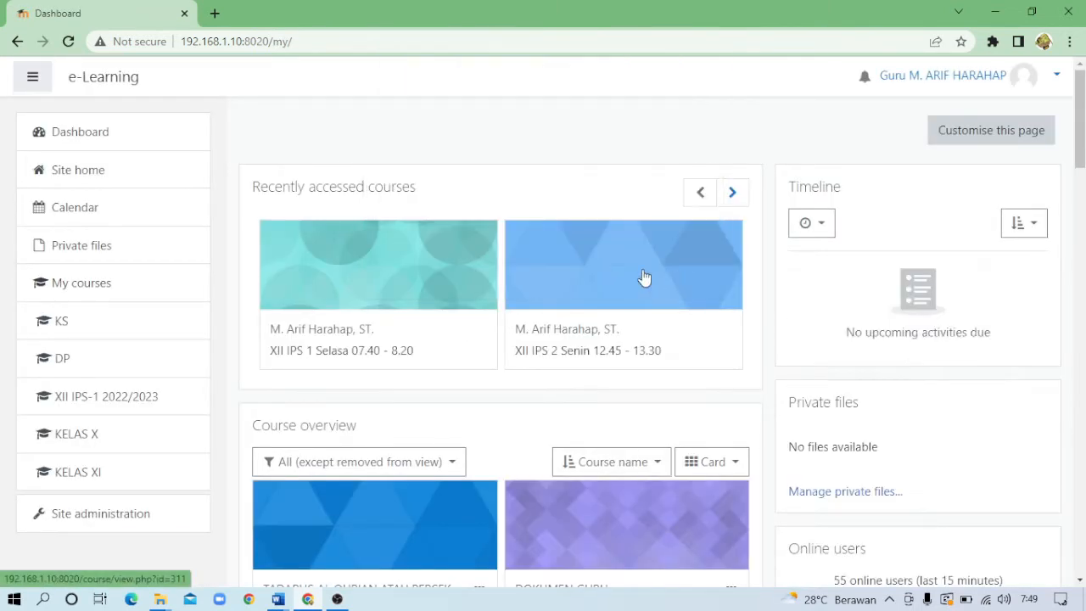
- Open the SOFTWARE PENDUKUNG course through its category in the site home's course list
left_click(86, 174)
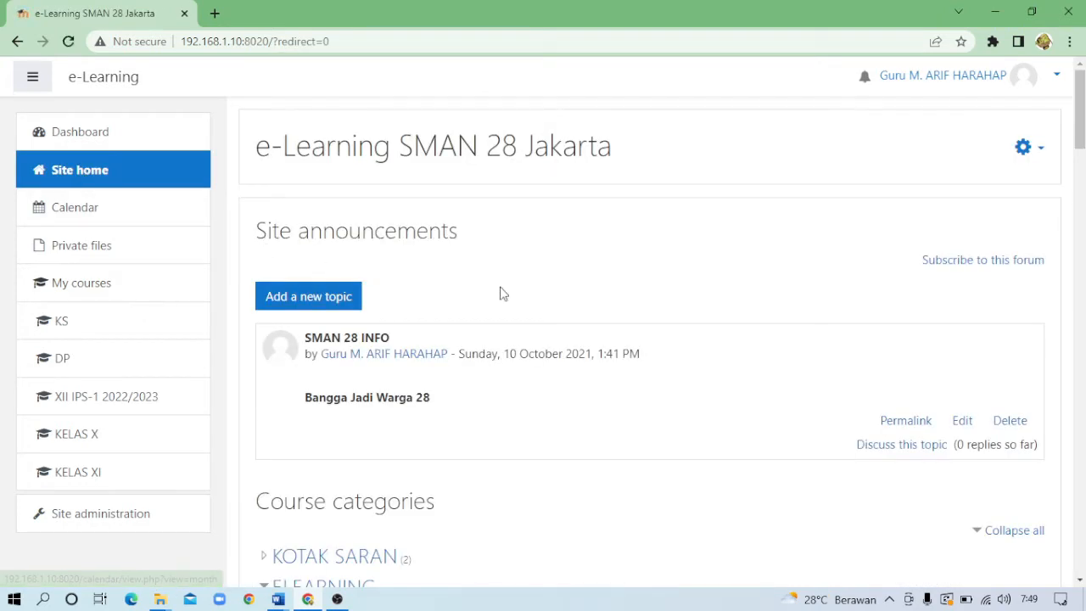
scroll(500, 293, "down", 14)
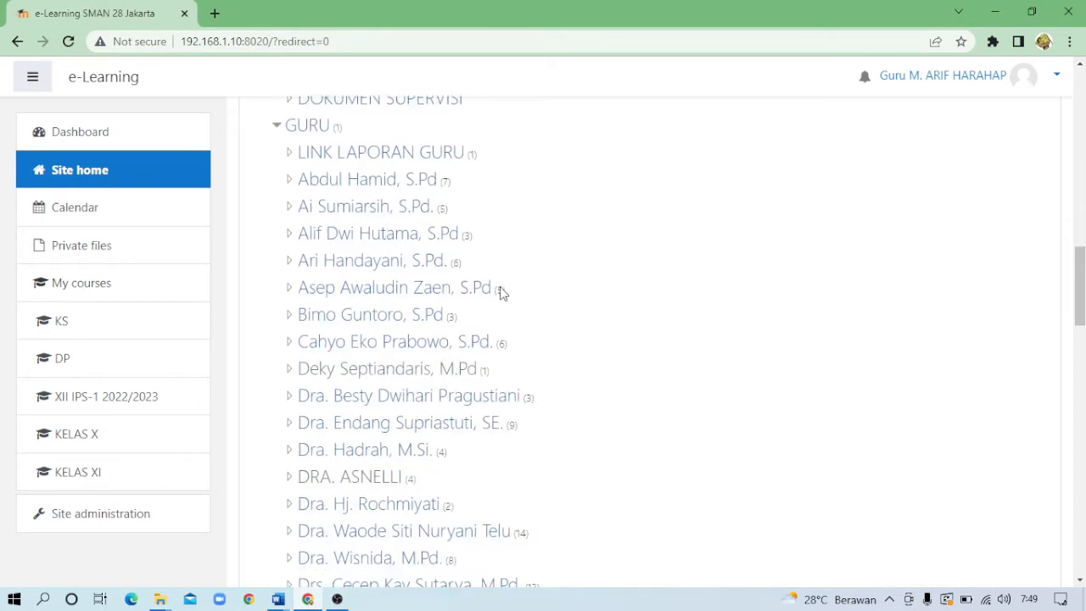
scroll(501, 292, "down", 10)
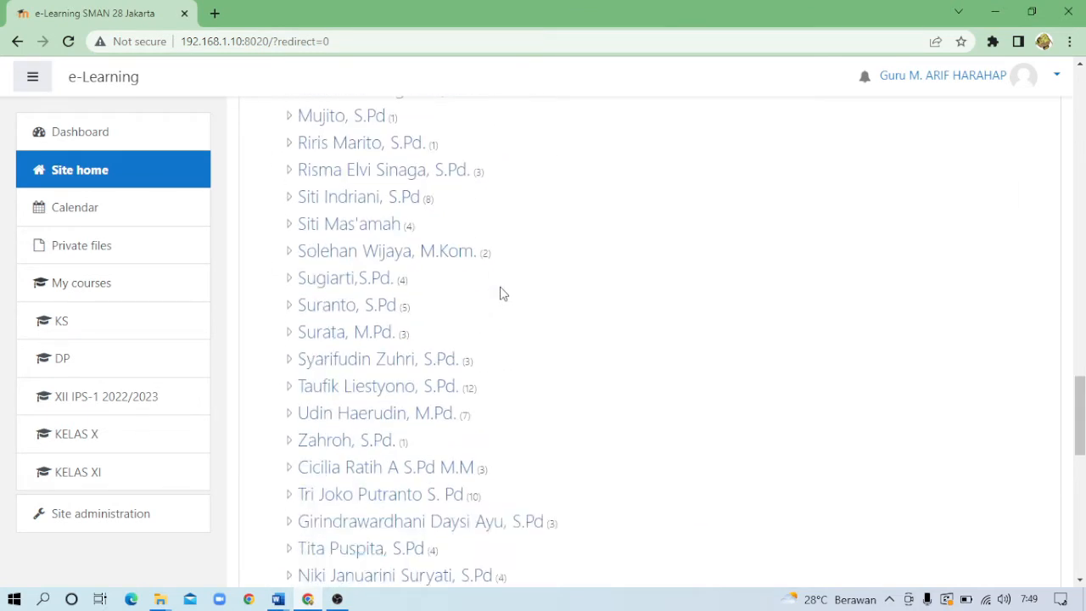
scroll(500, 293, "down", 5)
scroll(501, 293, "down", 4)
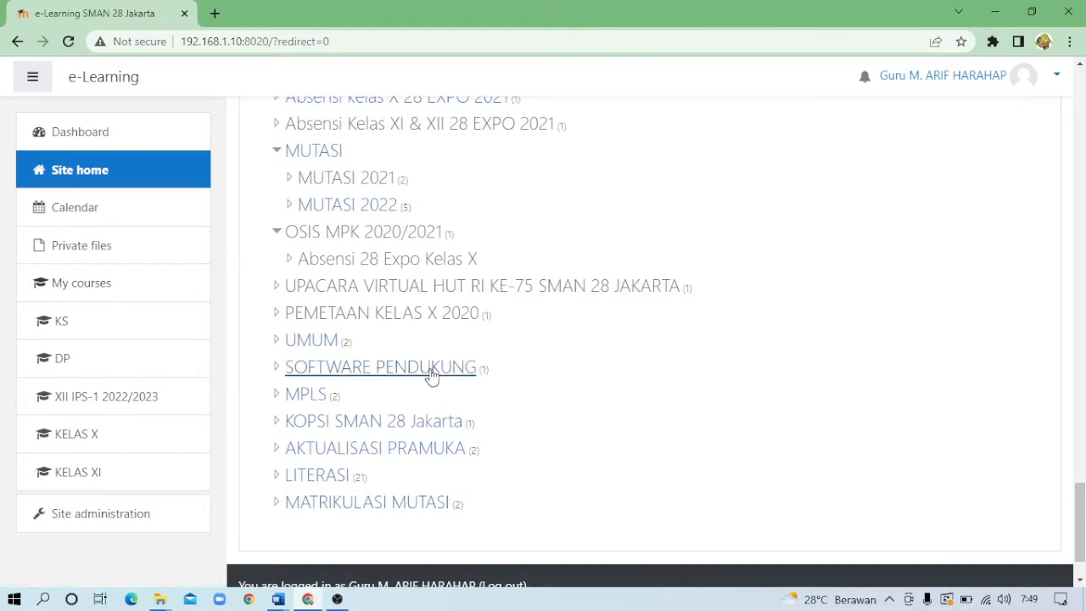
left_click(432, 371)
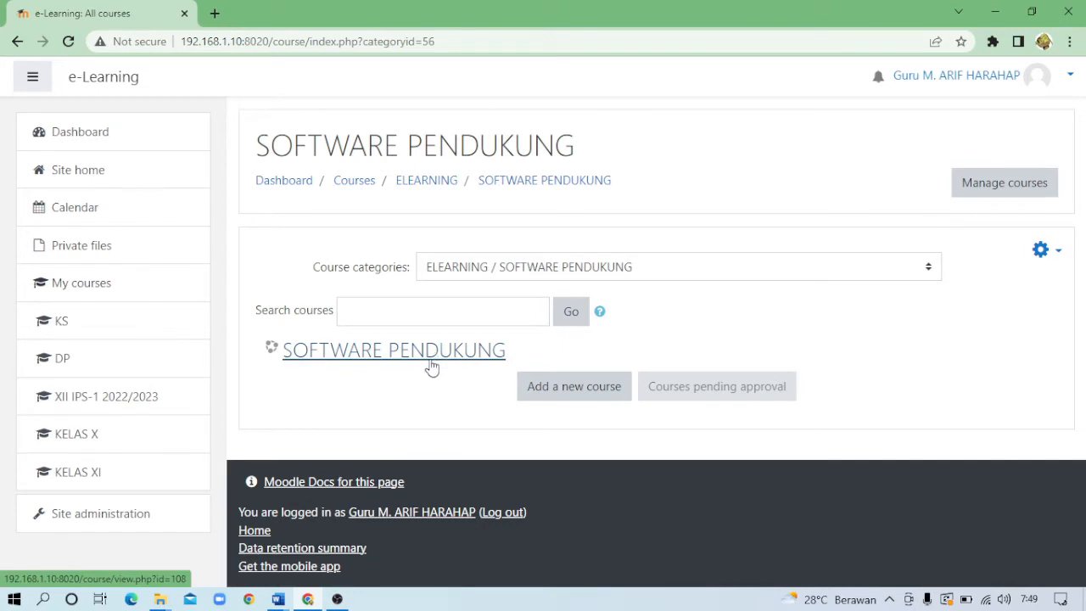
left_click(432, 367)
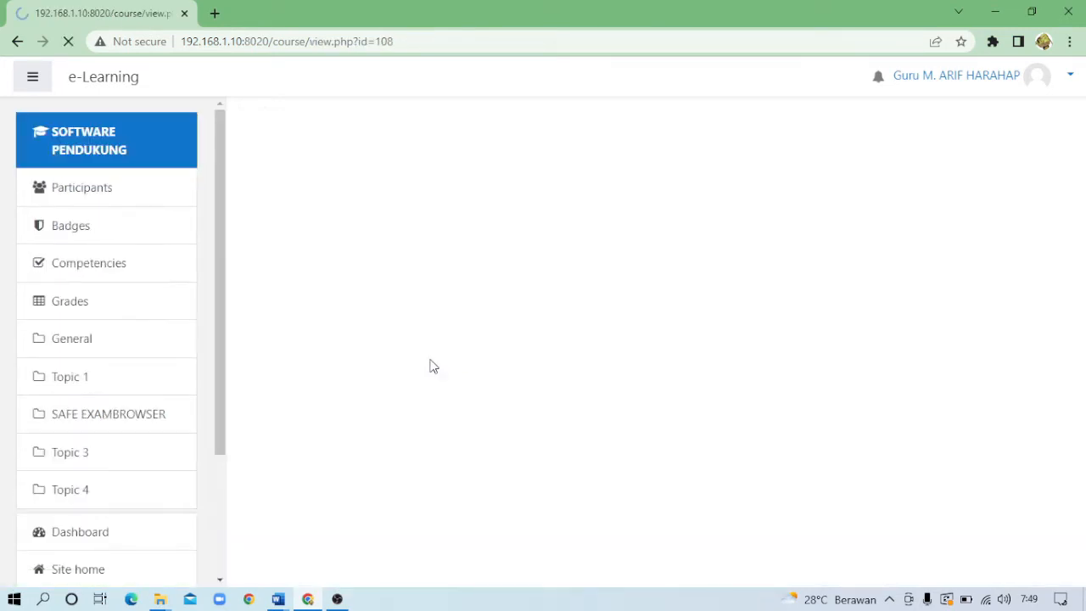
- Continue the last preview of the Software Safe Exambrowser quiz and download Safe Exam Browser 2.4.1 from its link
scroll(499, 324, "down", 4)
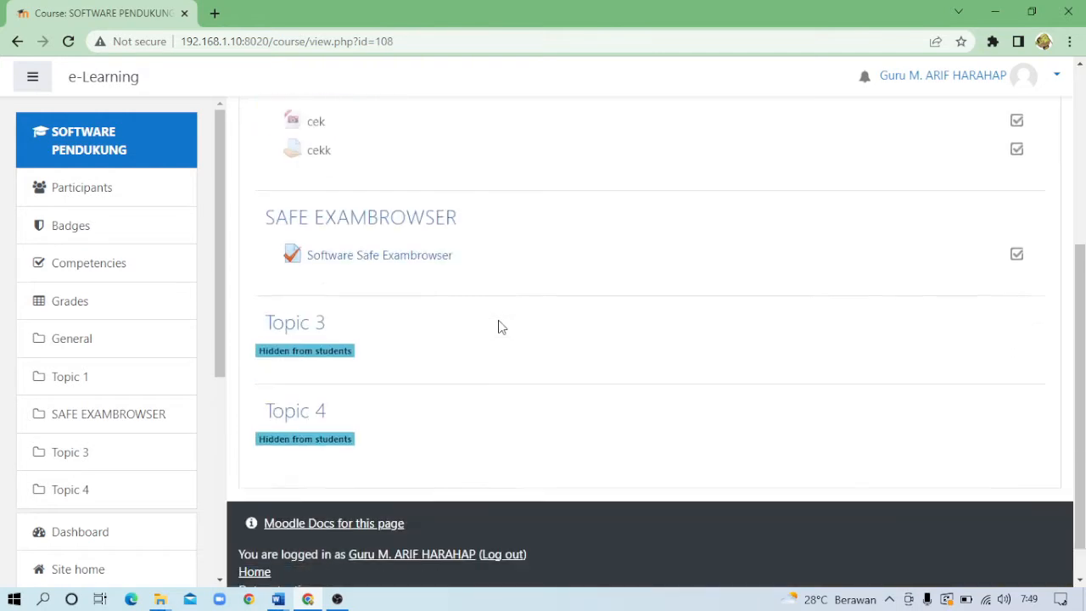
left_click(390, 245)
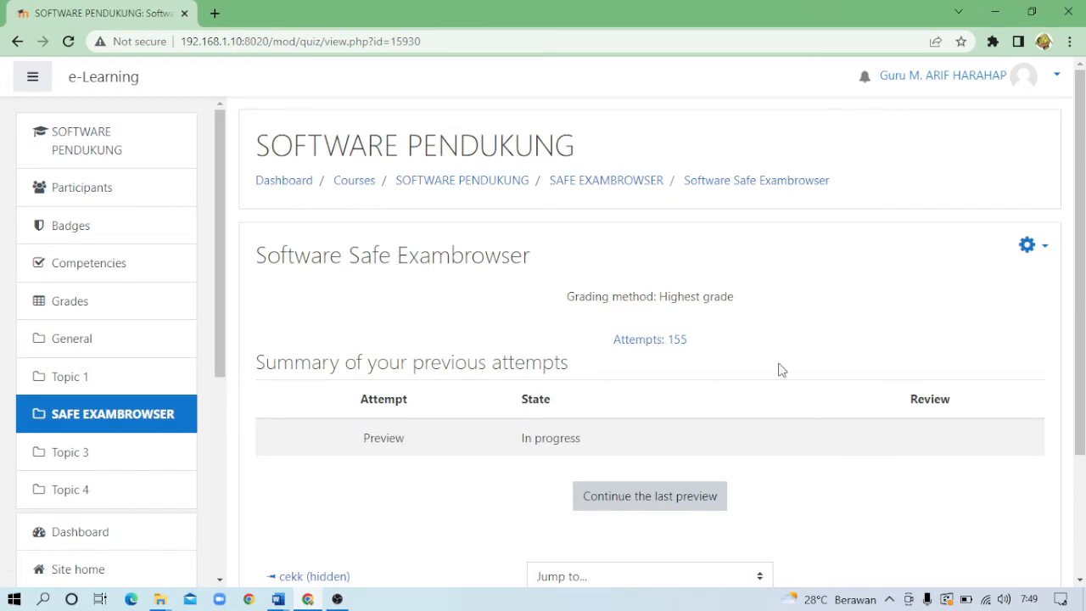
scroll(782, 370, "down", 2)
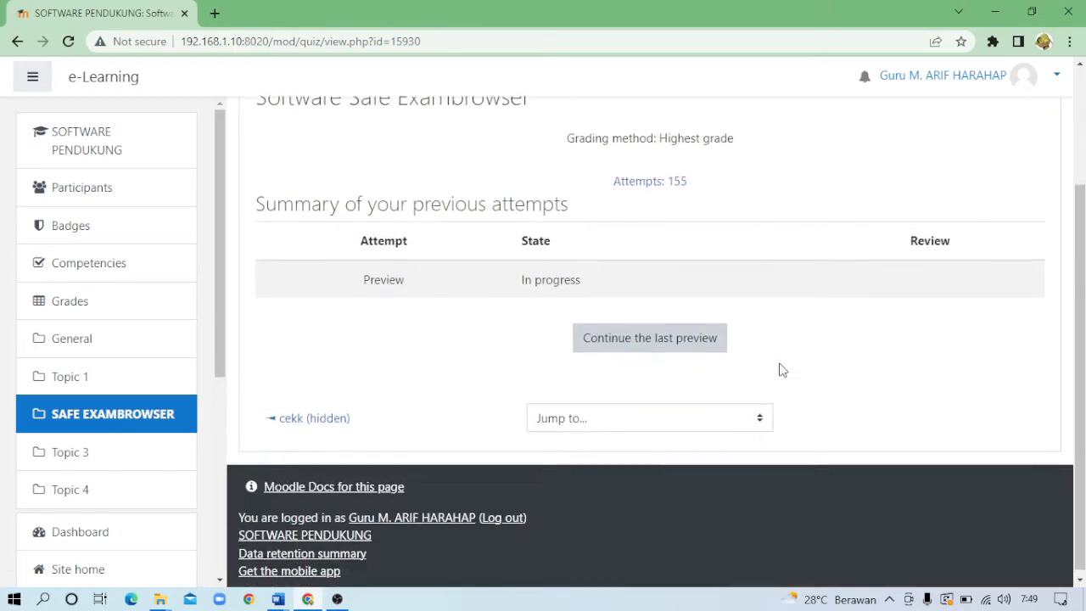
left_click(684, 348)
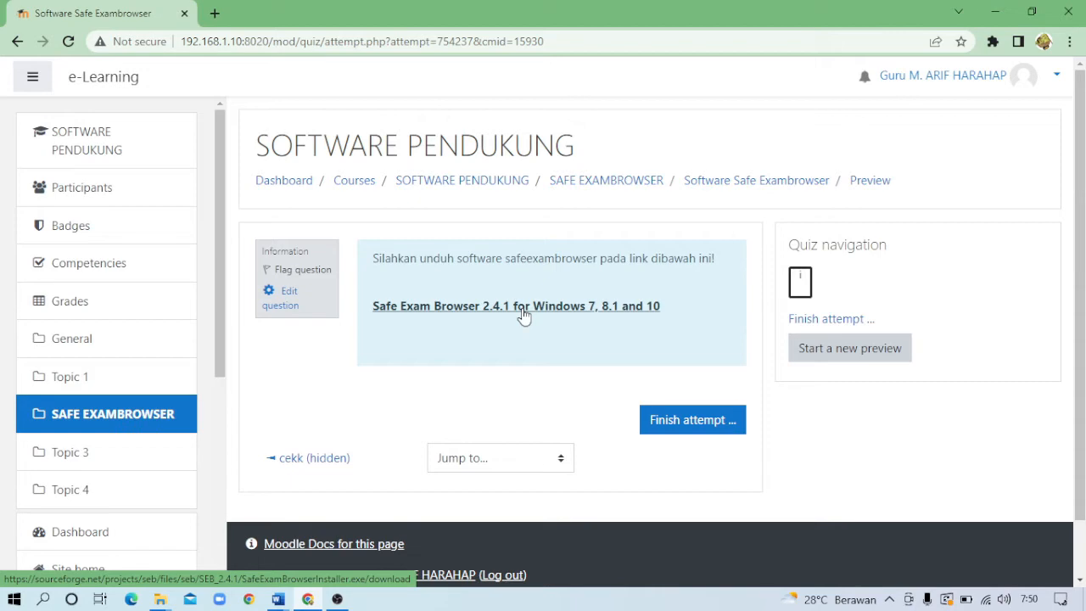
left_click(522, 312)
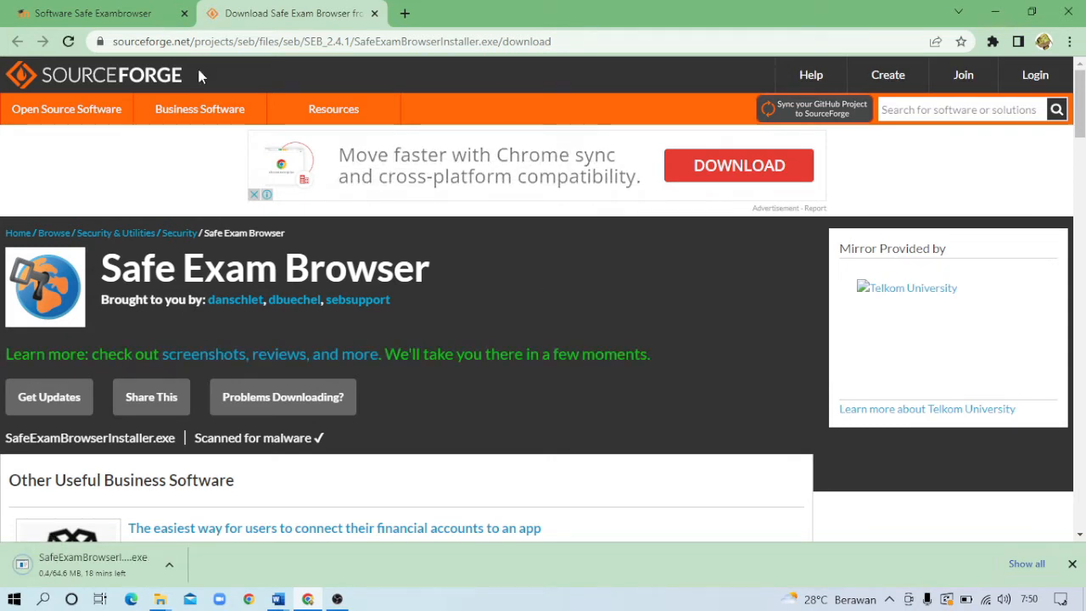
left_click(55, 14)
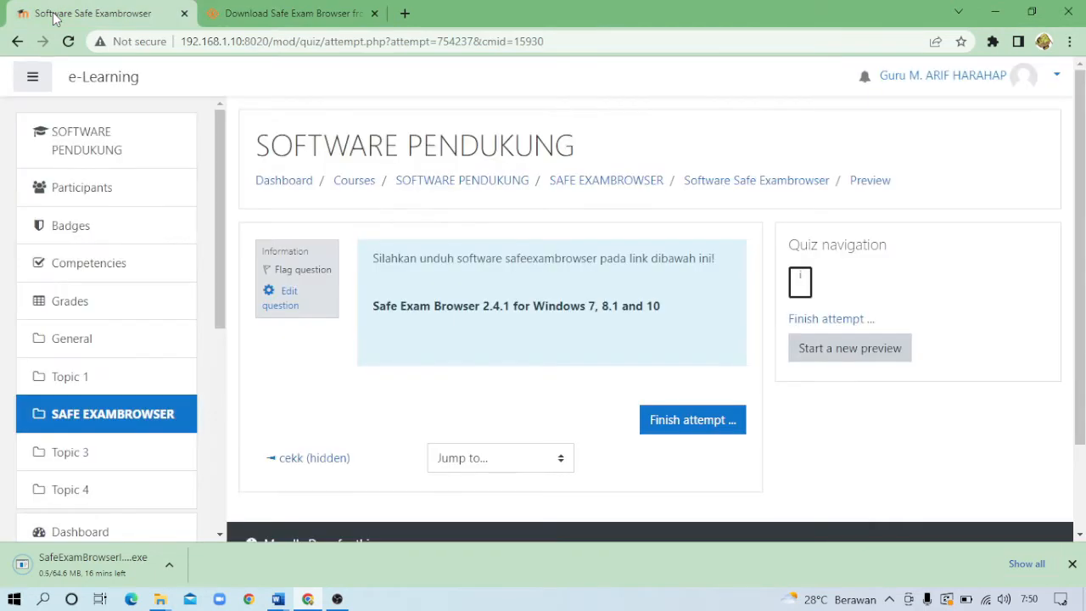
left_click(290, 13)
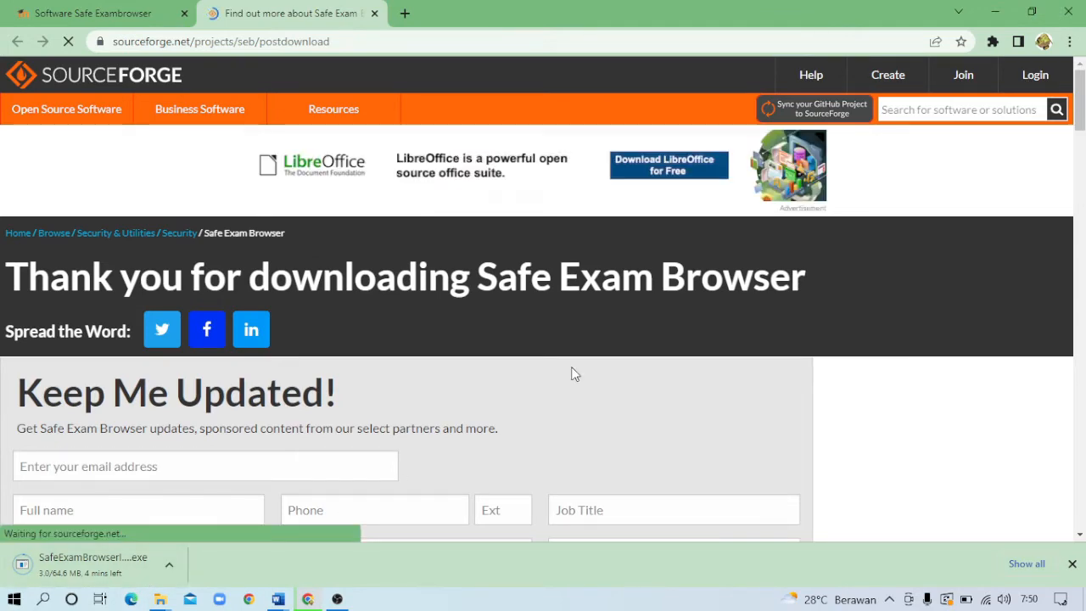
scroll(535, 381, "down", 5)
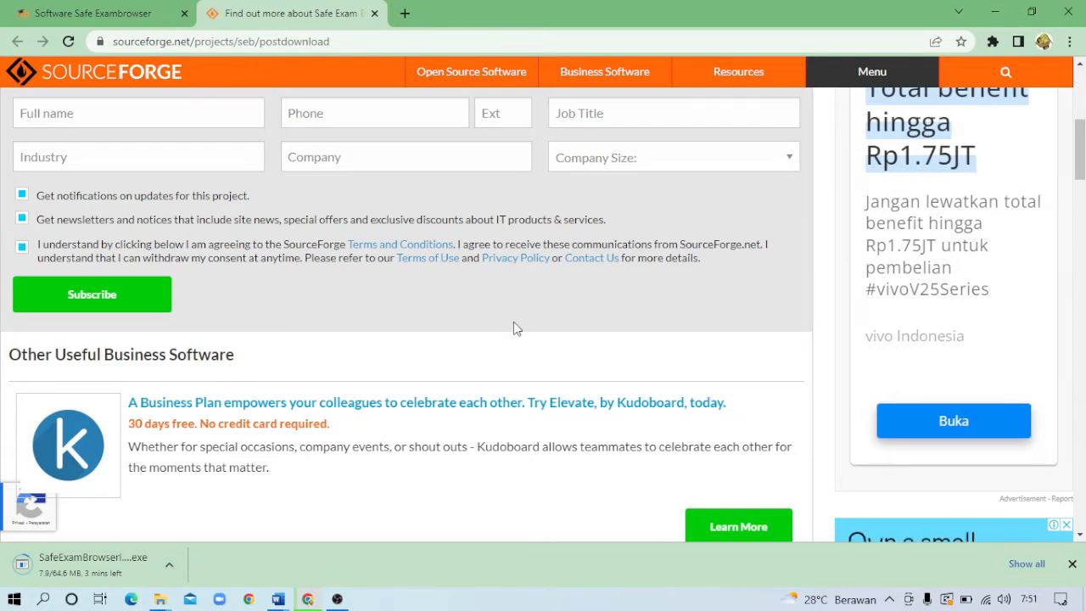
scroll(515, 328, "up", 3)
scroll(515, 330, "up", 2)
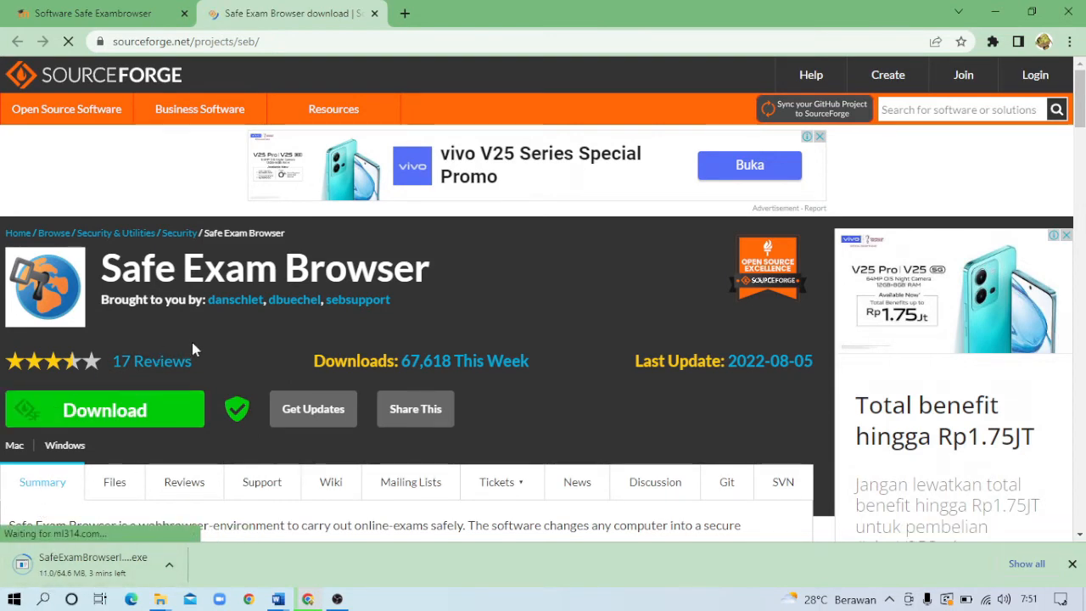
scroll(193, 341, "down", 1)
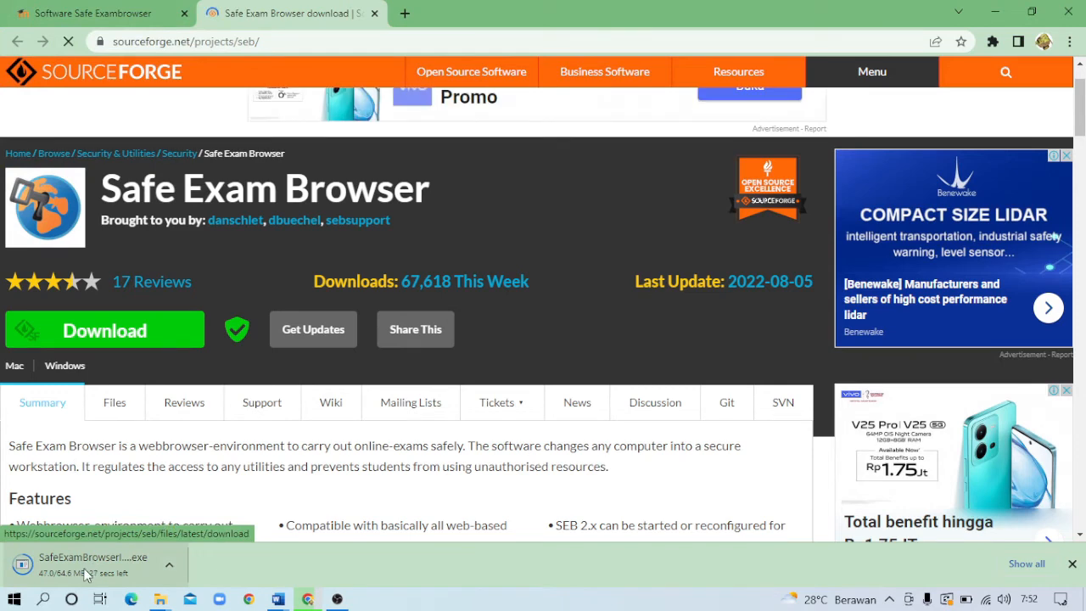
- Show the downloaded SafeExamBrowserInstaller (2).exe in its folder and run the SafeExamBrowserInstaller application there
left_click(1030, 567)
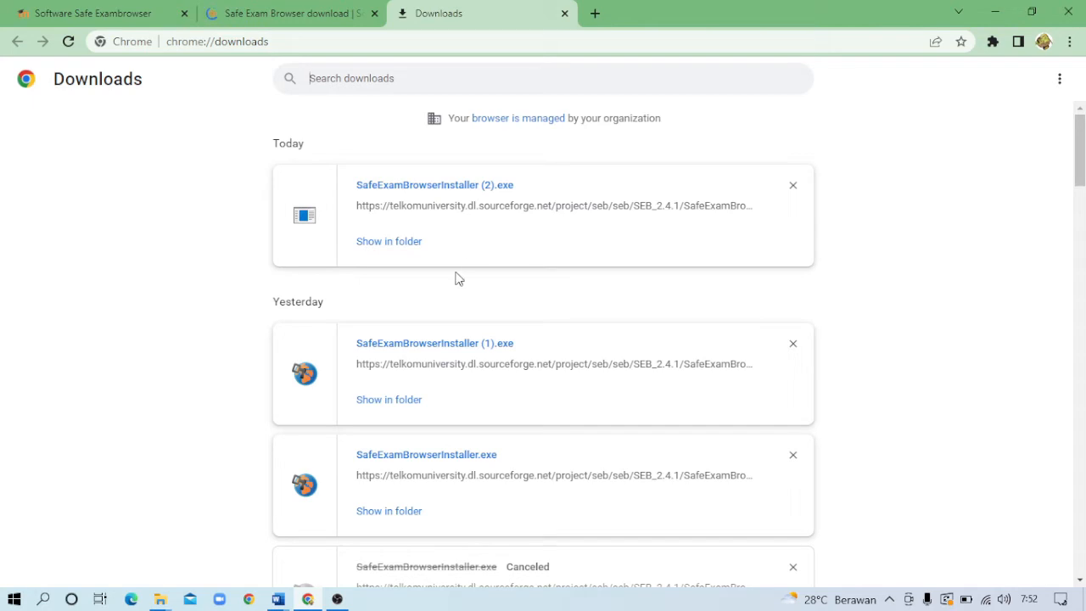
left_click(391, 246)
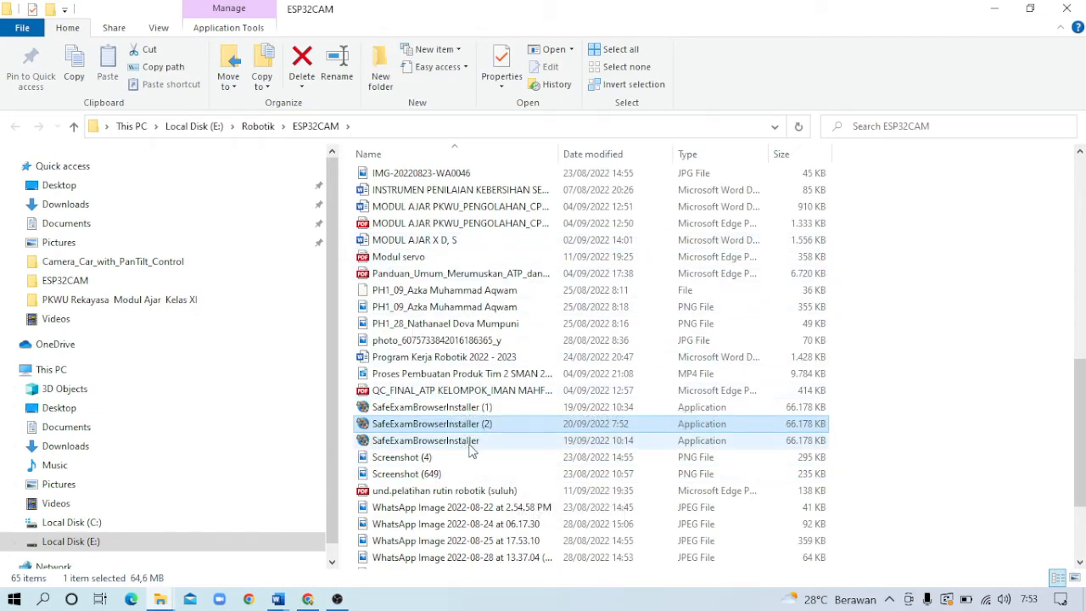
left_click(471, 447)
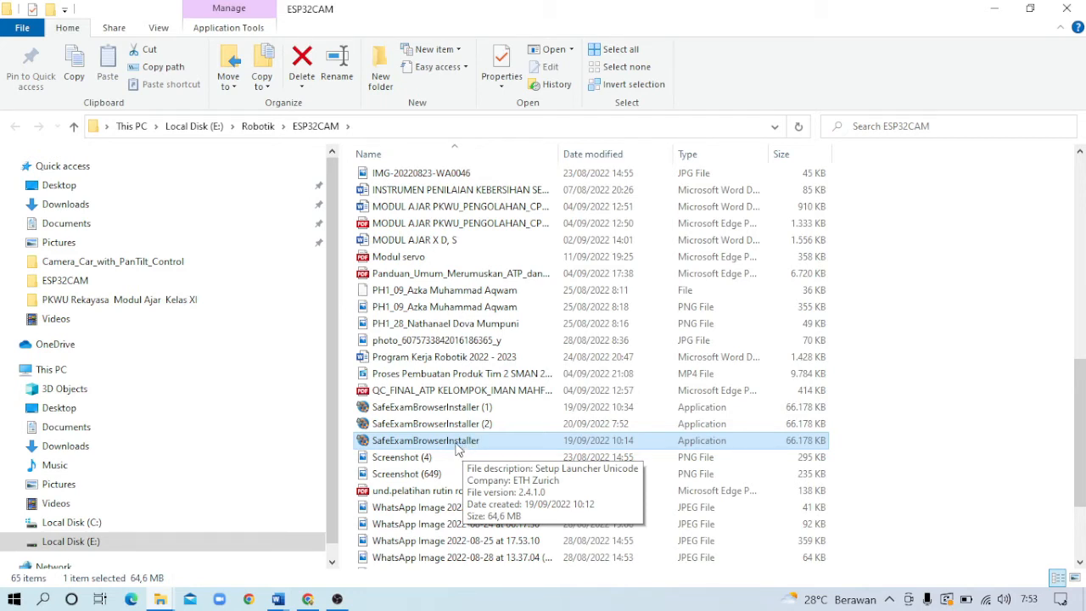
double_click(457, 448)
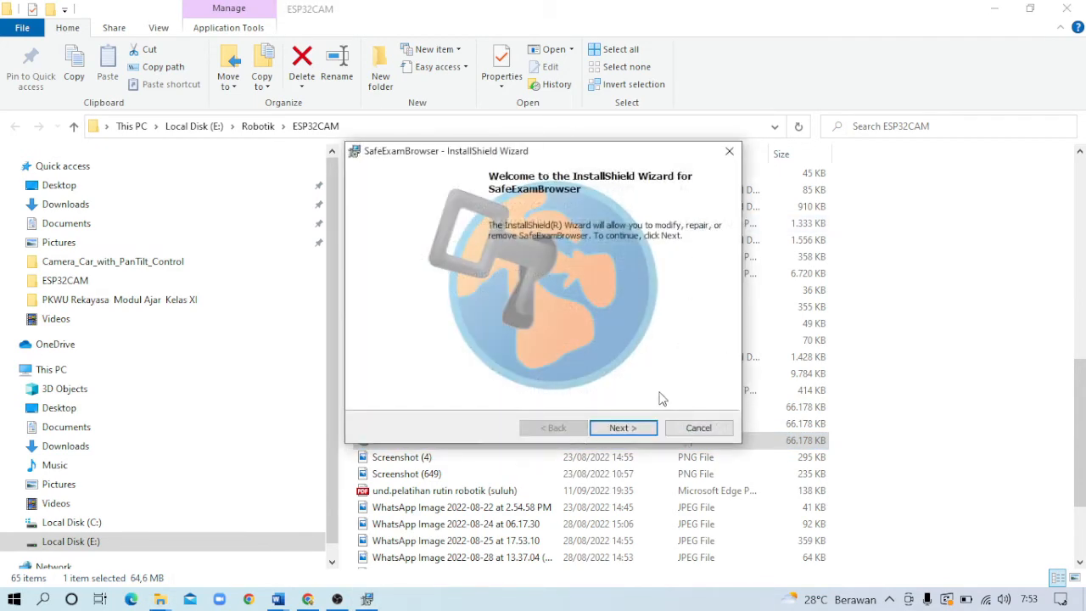
- Uninstall the existing SafeExamBrowser with the wizard's Remove option and finish the wizard
left_click(624, 428)
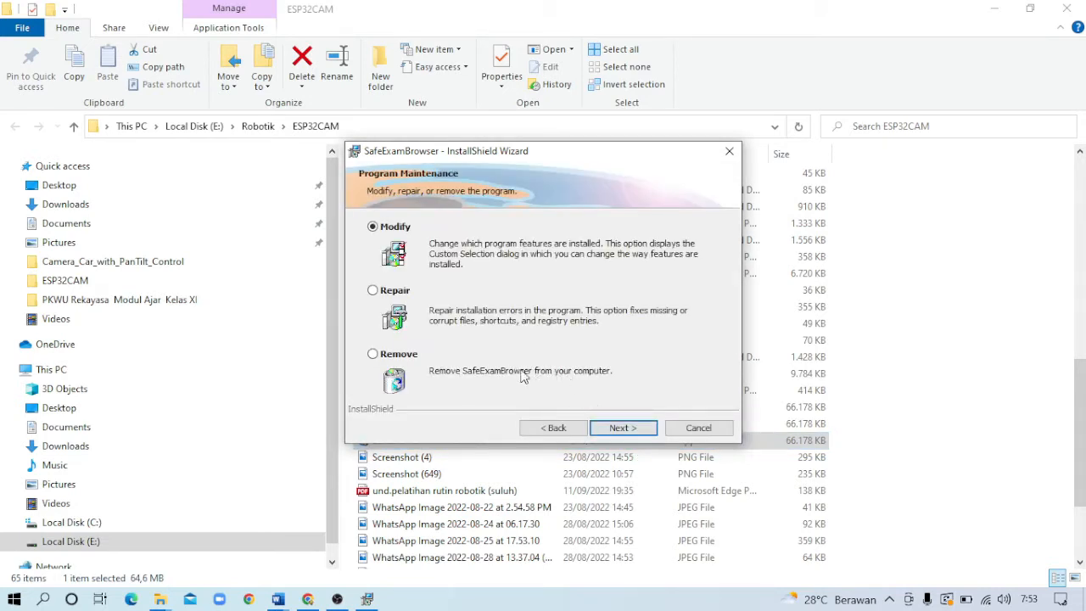
left_click(405, 356)
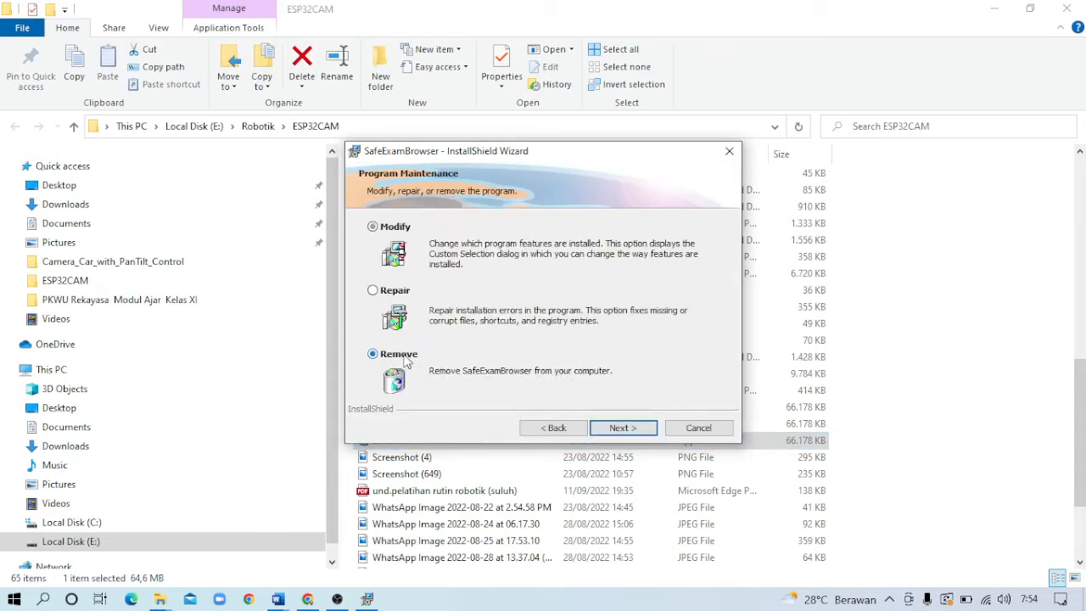
left_click(632, 429)
left_click(630, 429)
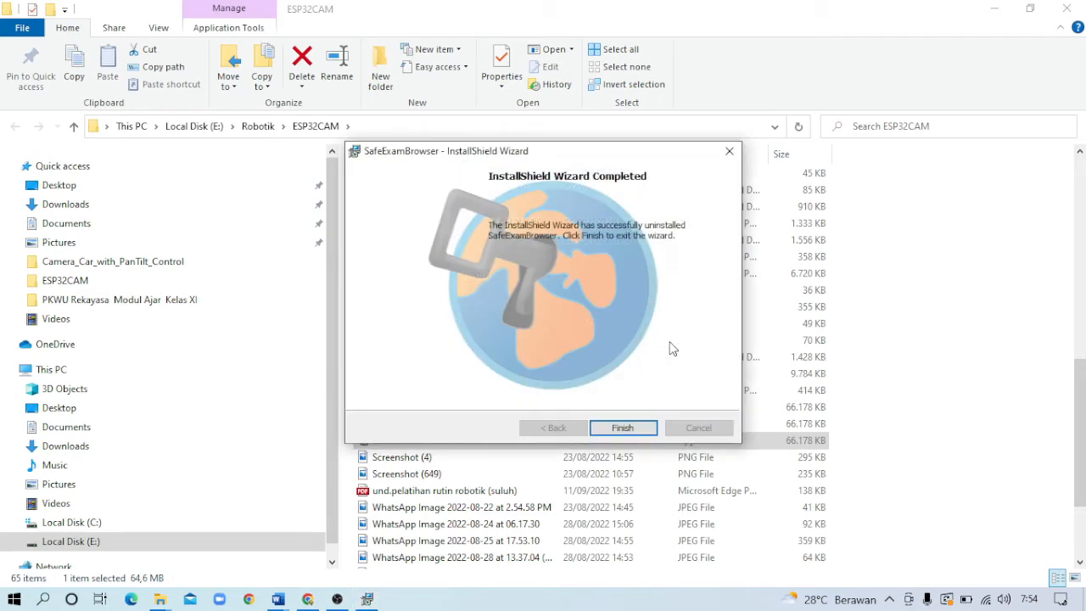
left_click(624, 429)
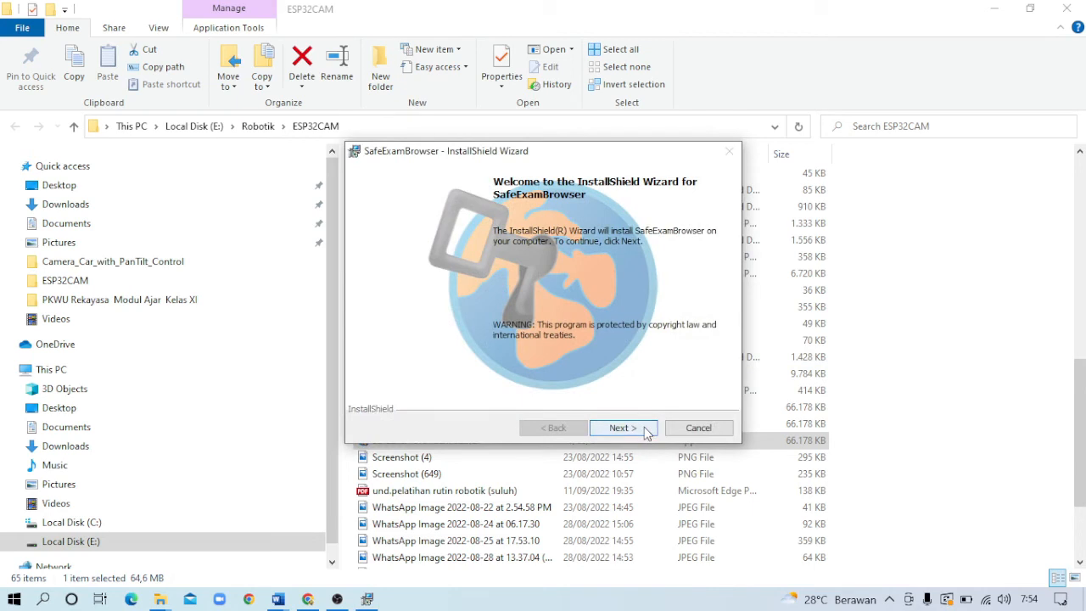
- Install SafeExamBrowser into C:\Program Files (x86)\SafeExamBrowser\, accepting the license agreement, and finish the wizard
left_click(647, 431)
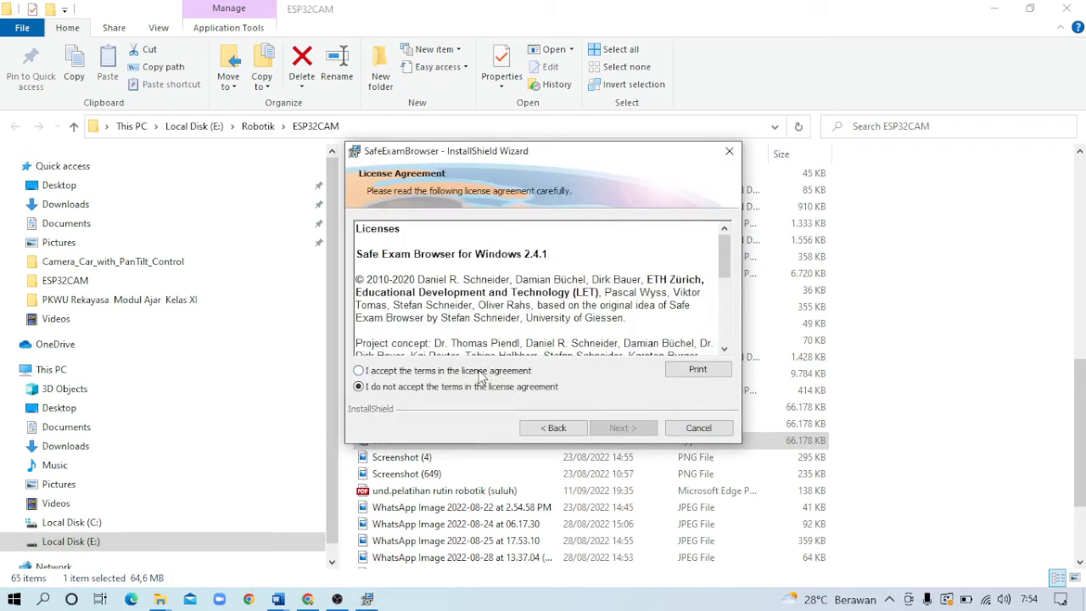
left_click(482, 371)
left_click(638, 430)
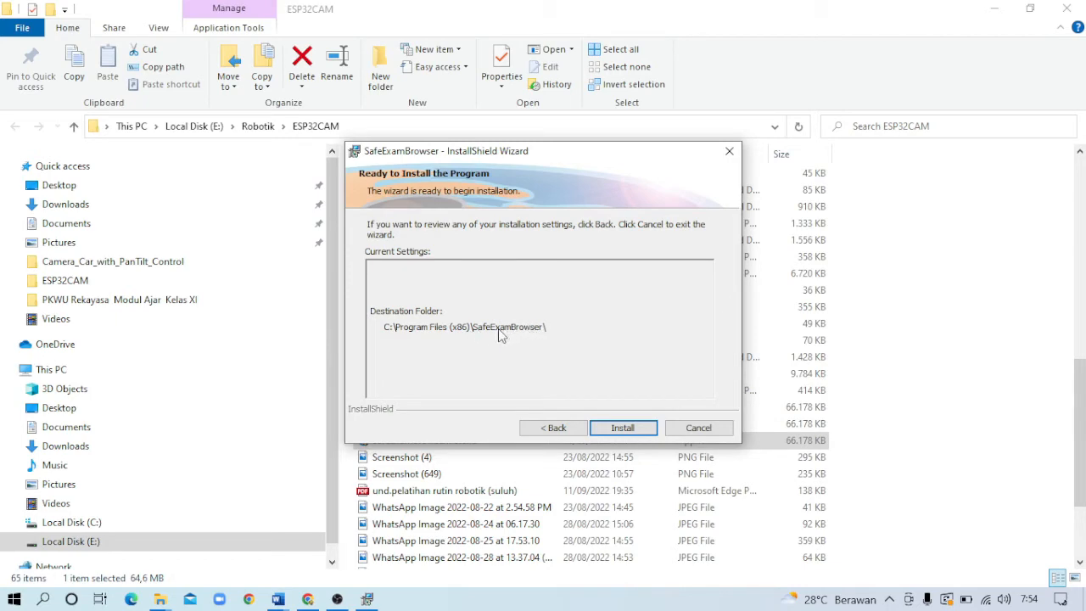
left_click(639, 431)
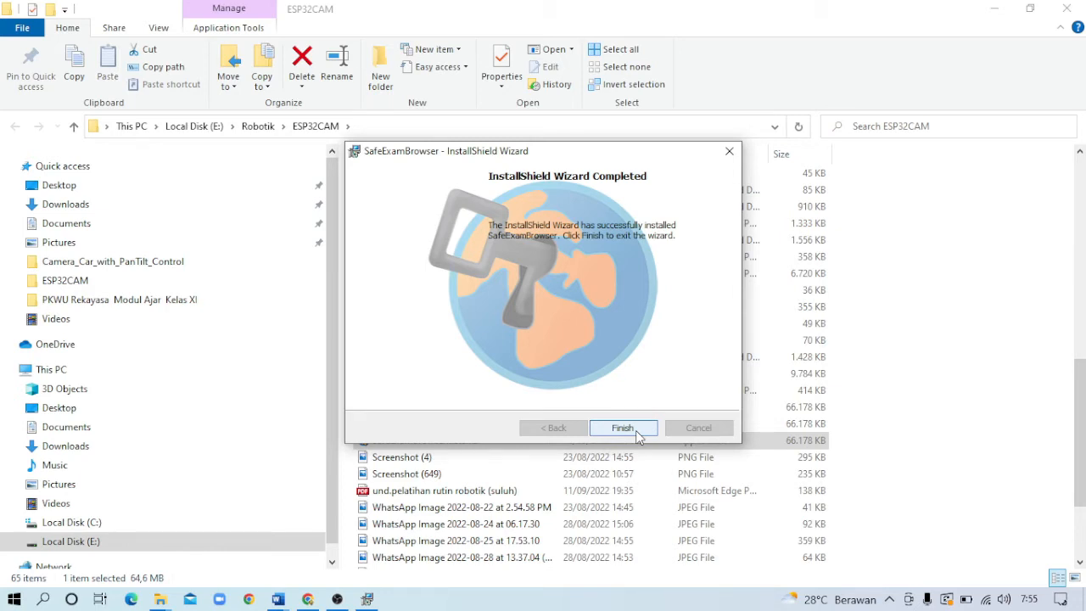
left_click(636, 428)
left_click(623, 428)
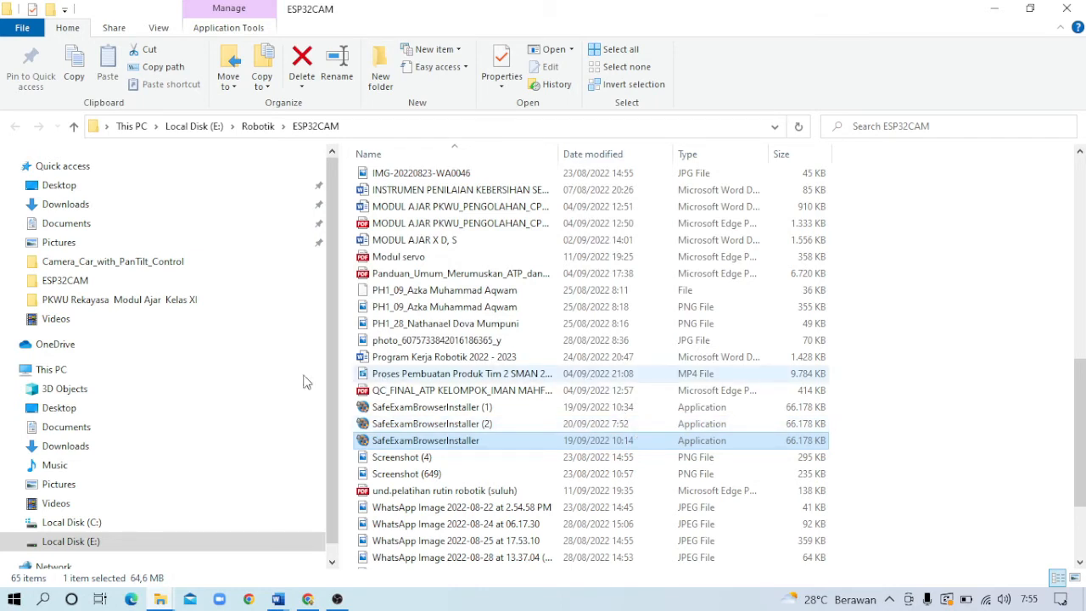
- Search Windows for "seb" to look for the installed program
left_click(45, 601)
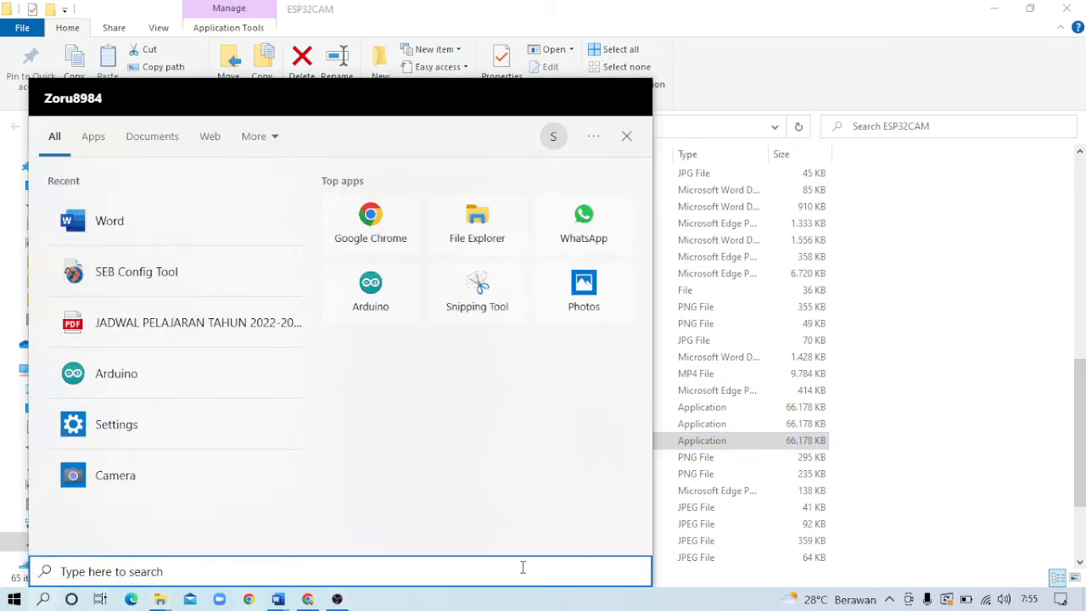
type("seb")
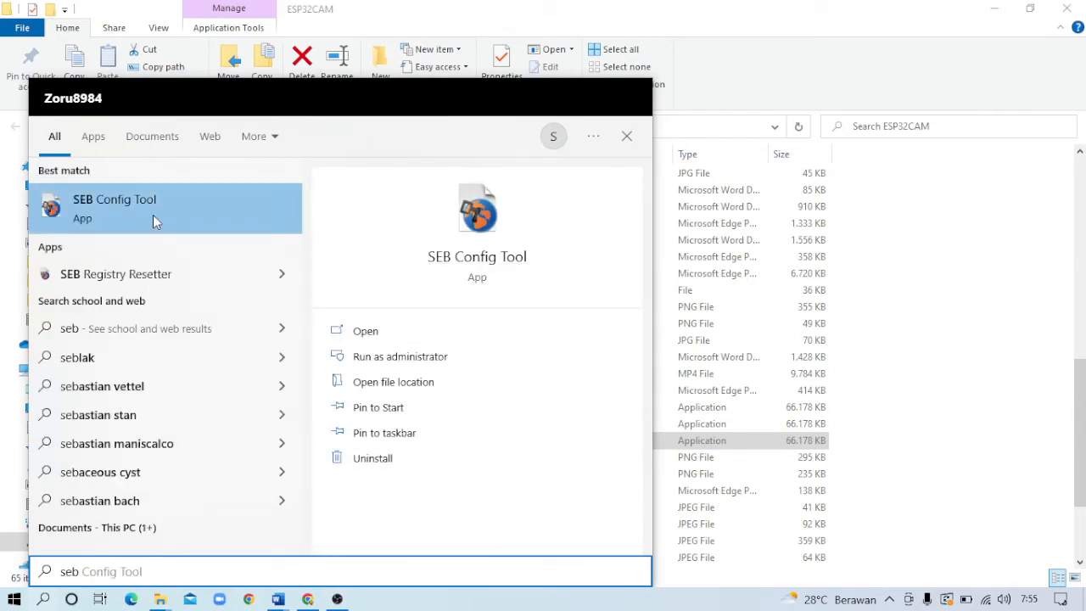
- Open the SafeExamBrowser folder in Program Files (x86) on Local Disk (C:) in File Explorer and run SEBConfigTool
left_click(160, 603)
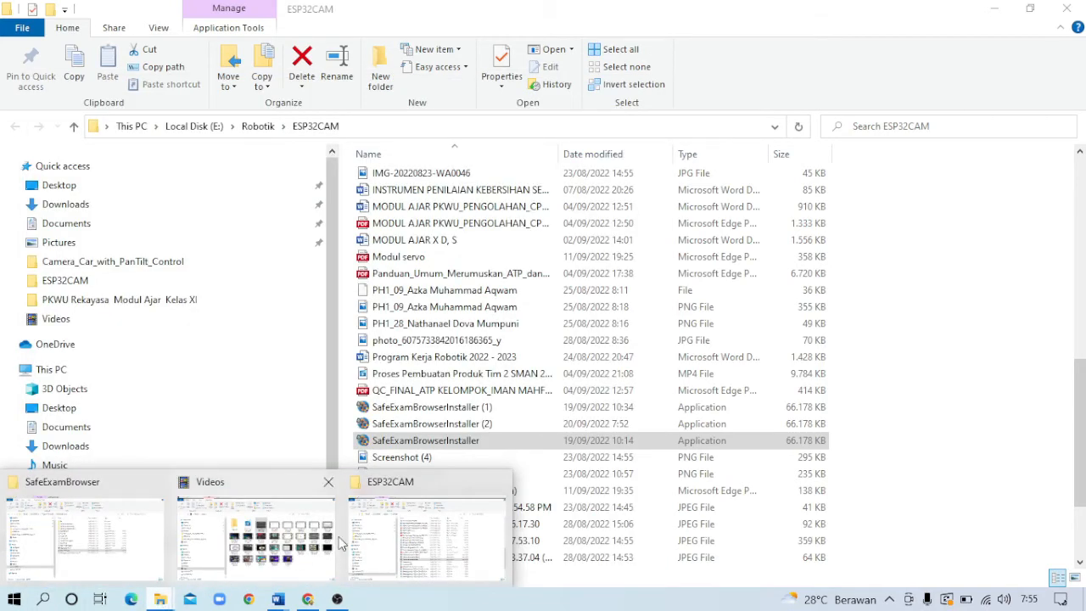
left_click(409, 529)
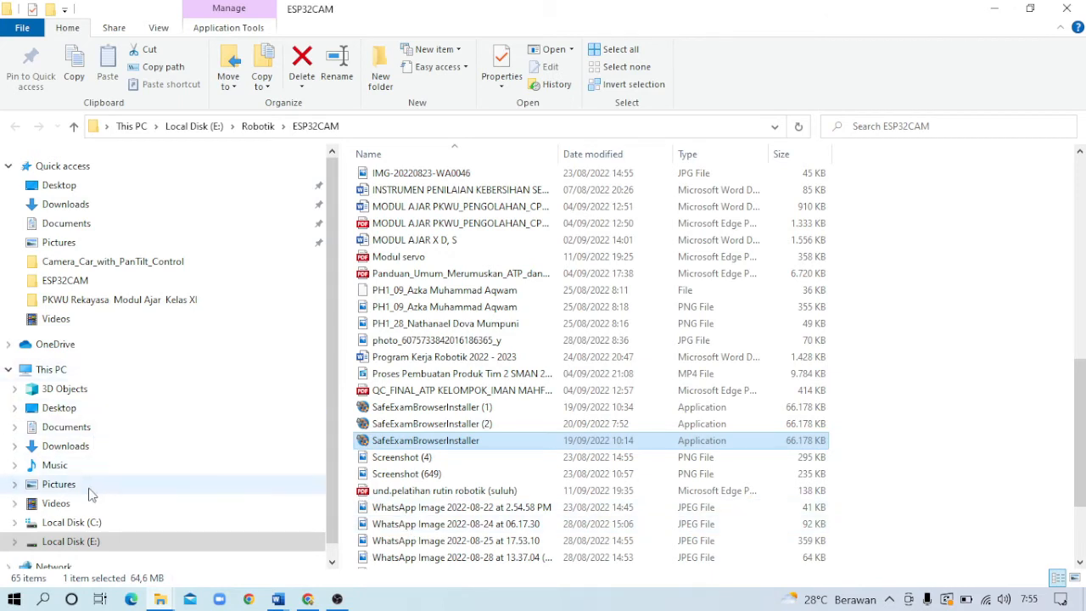
left_click(93, 526)
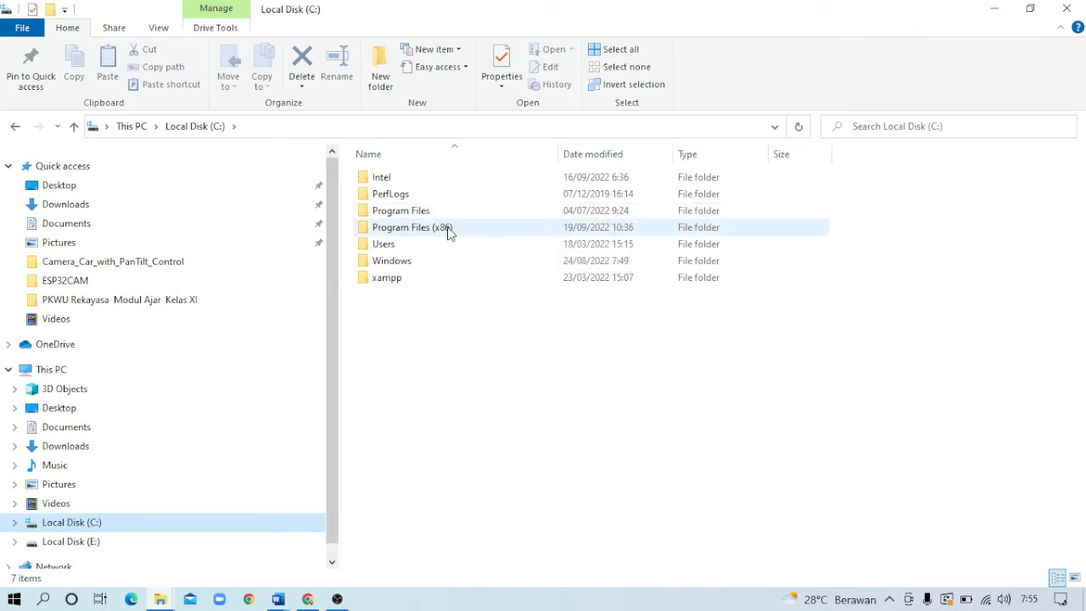
left_click(447, 234)
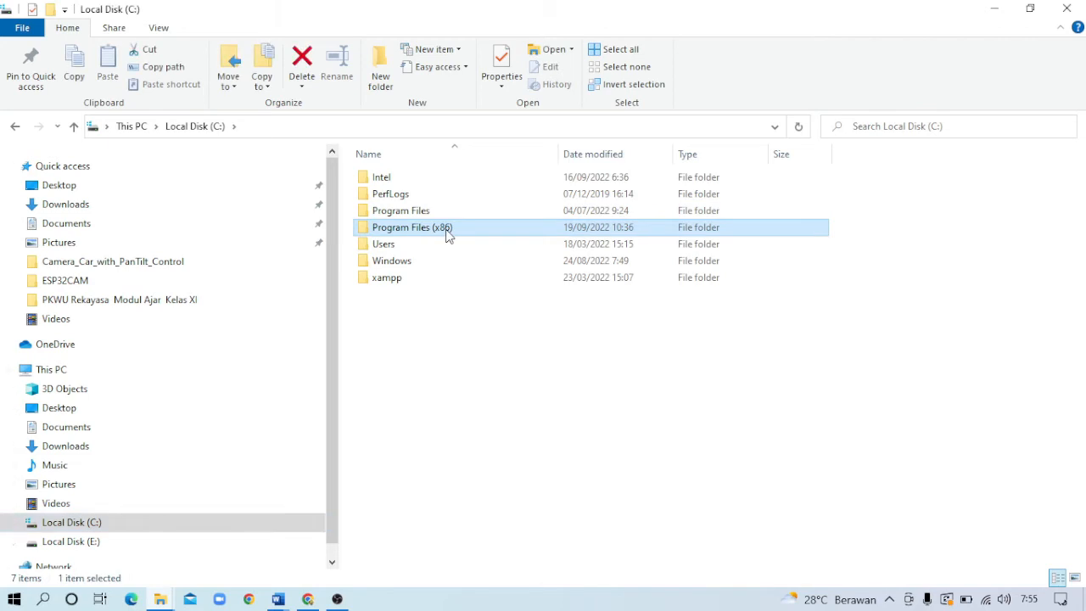
double_click(447, 233)
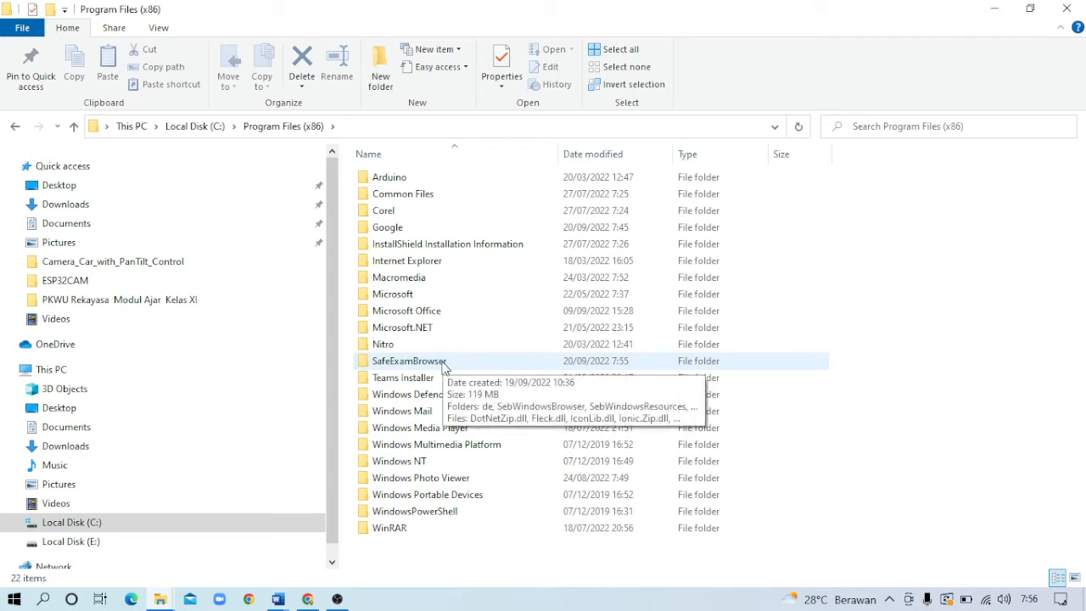
double_click(409, 360)
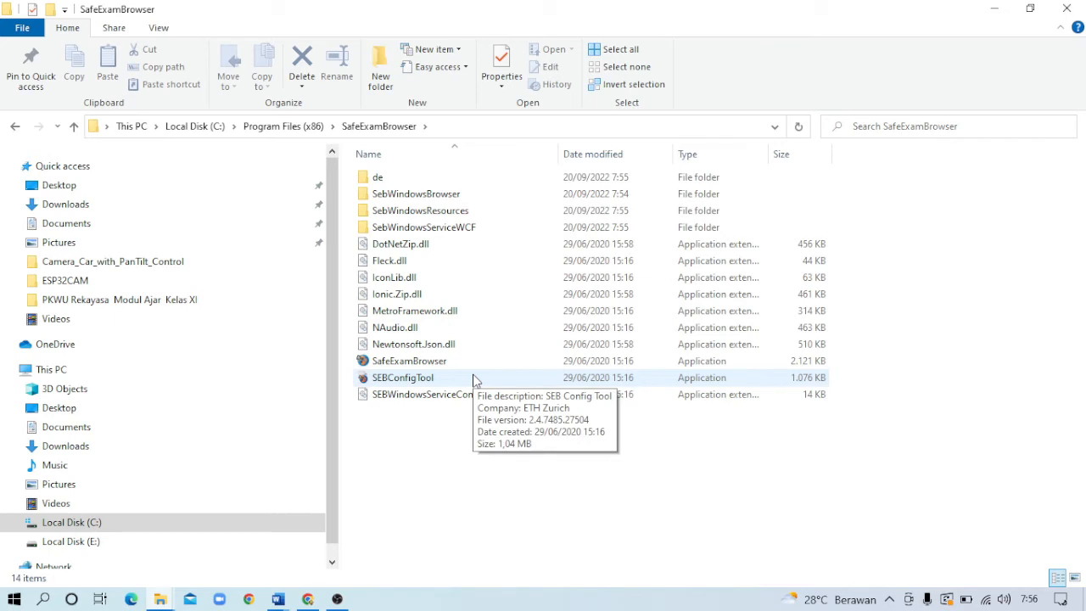
double_click(417, 382)
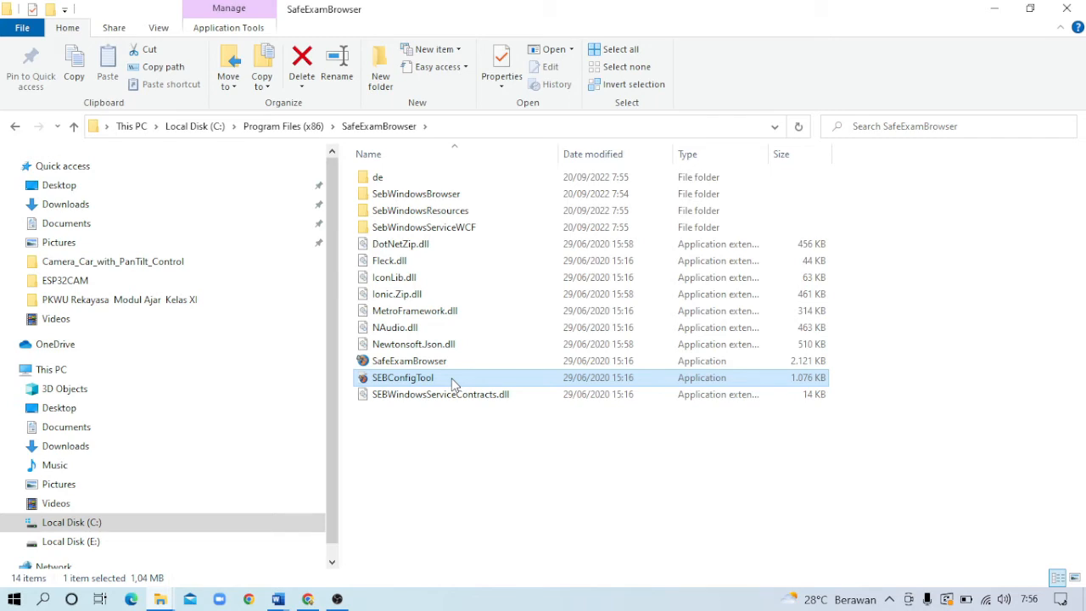
double_click(455, 384)
mouse_move(337, 599)
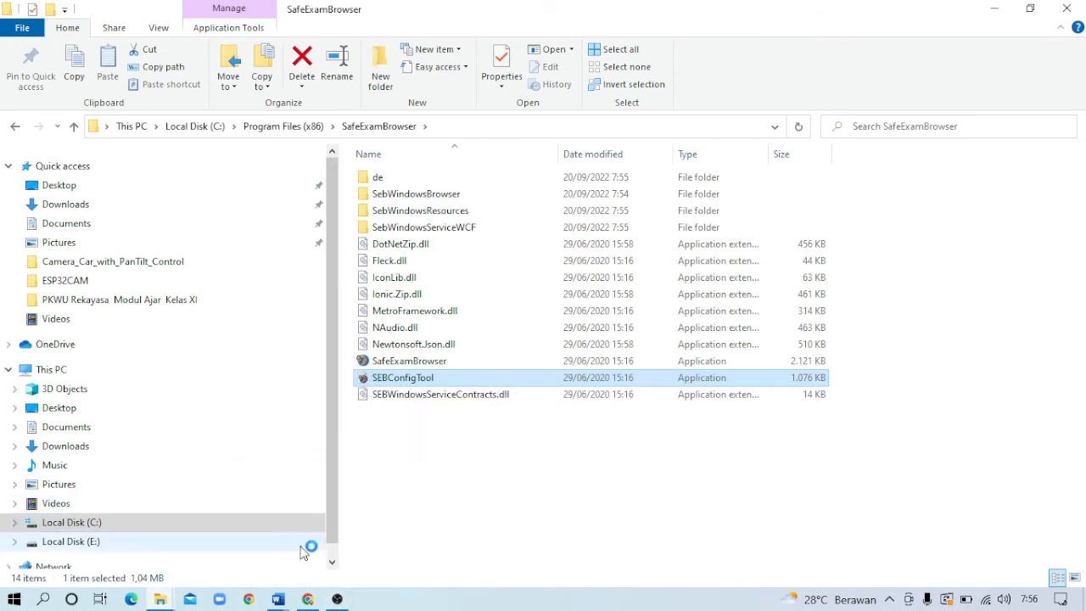
left_click(277, 600)
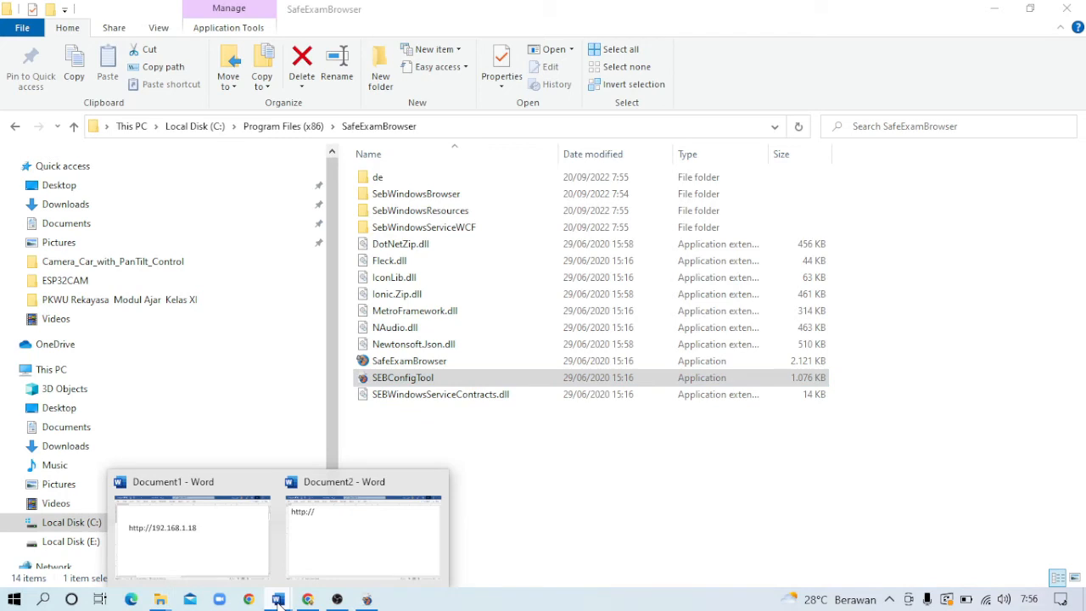
left_click(325, 536)
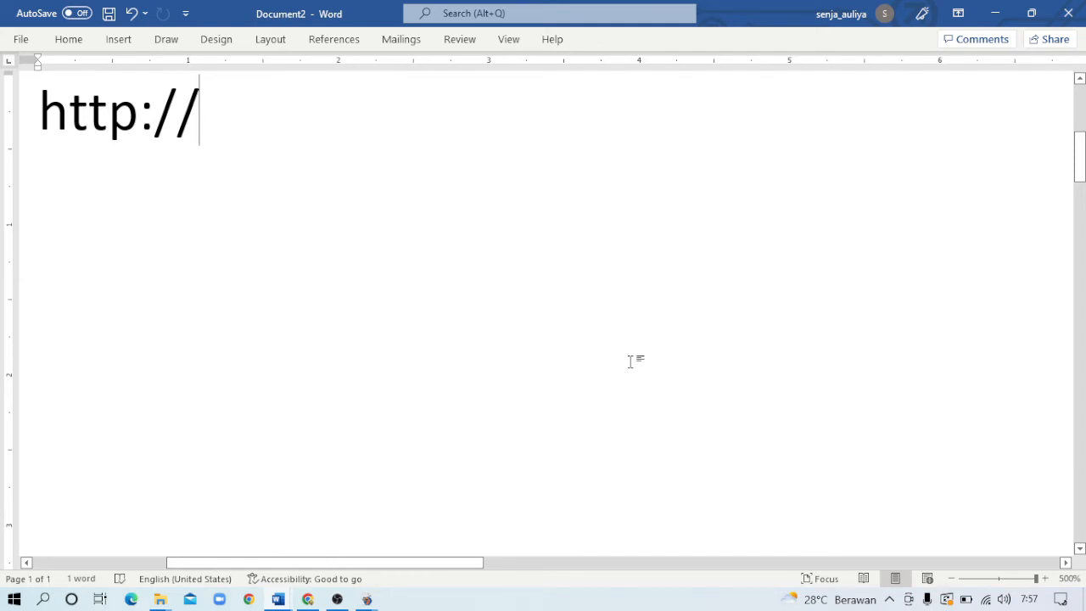
scroll(631, 361, "up", 3)
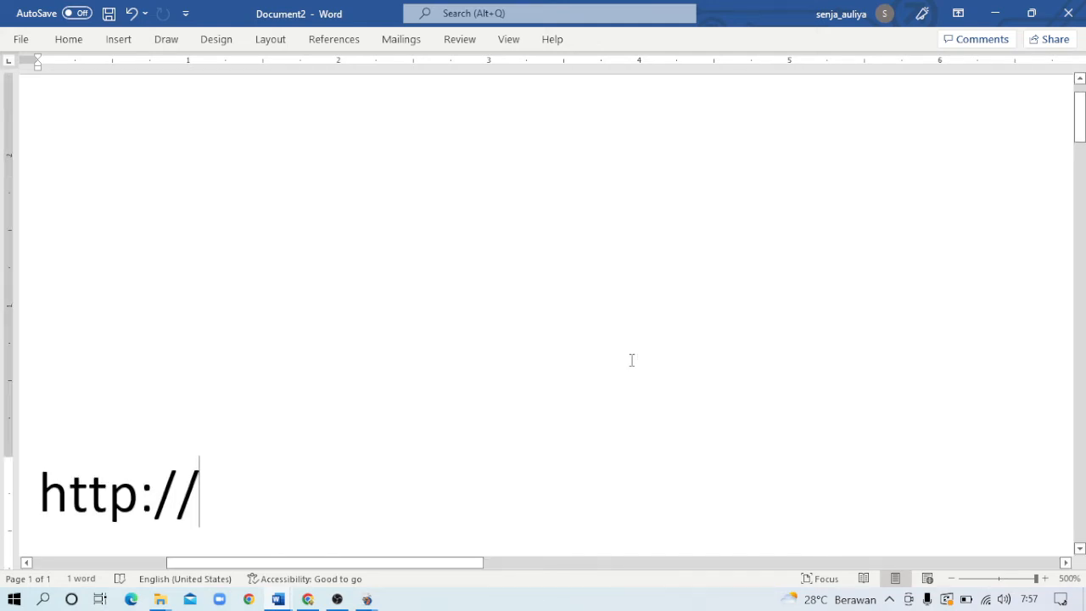
scroll(631, 360, "down", 2)
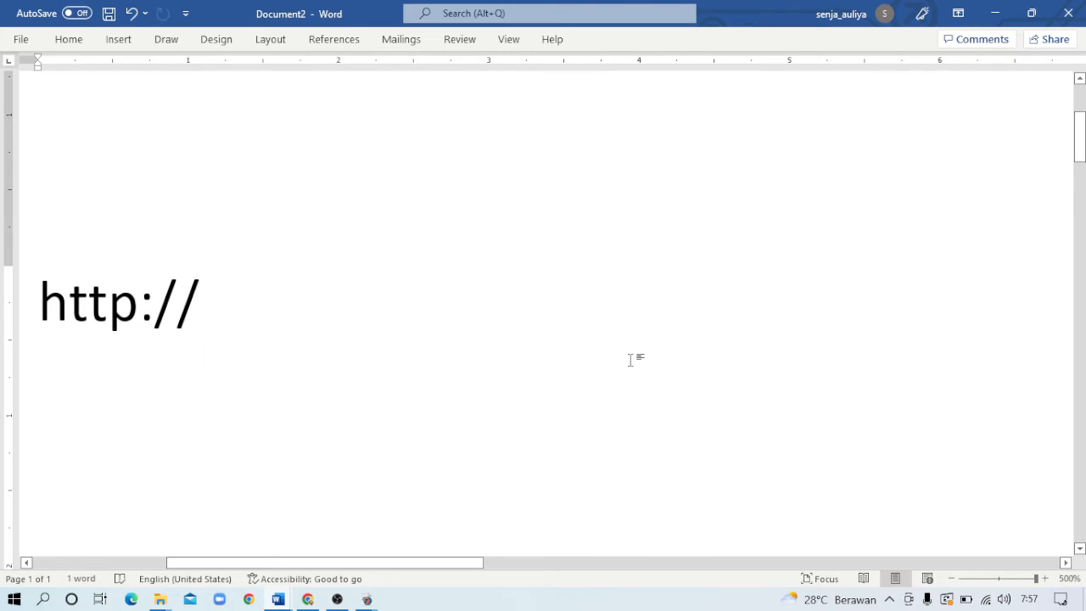
type("192")
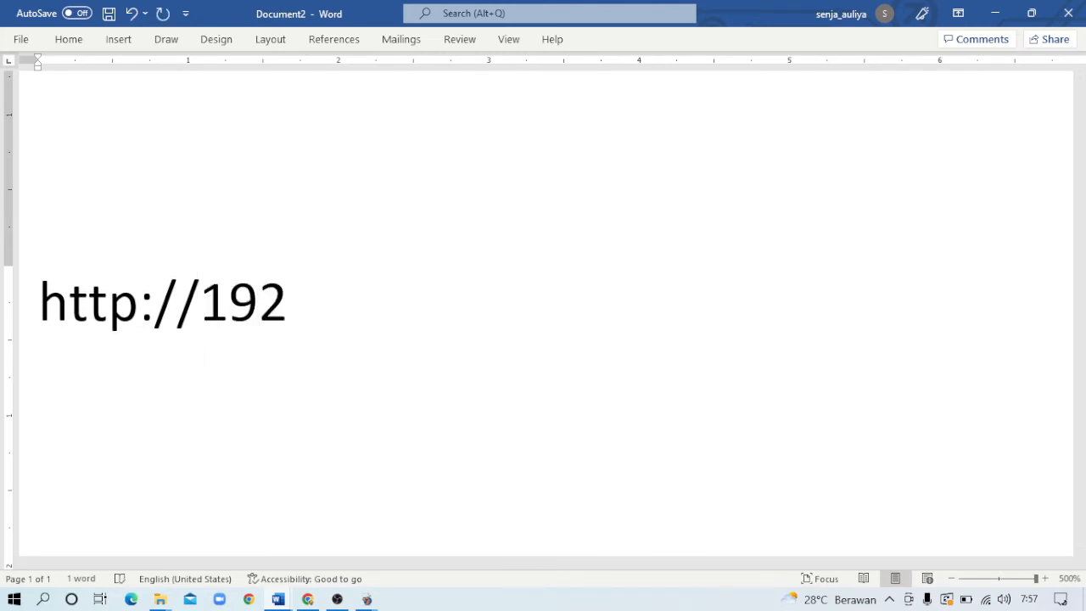
type(".168")
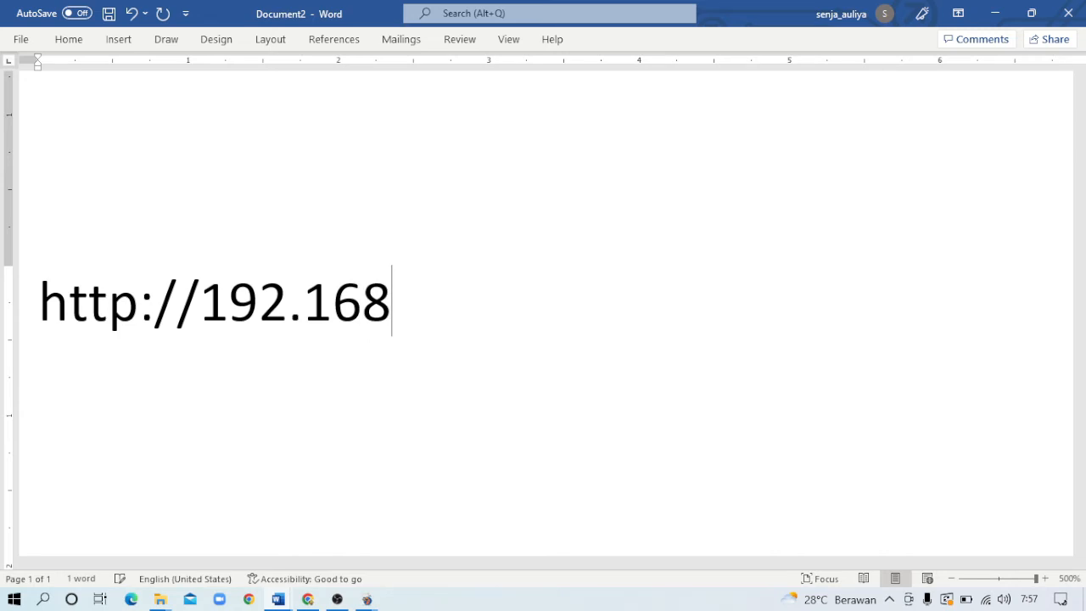
type(".1")
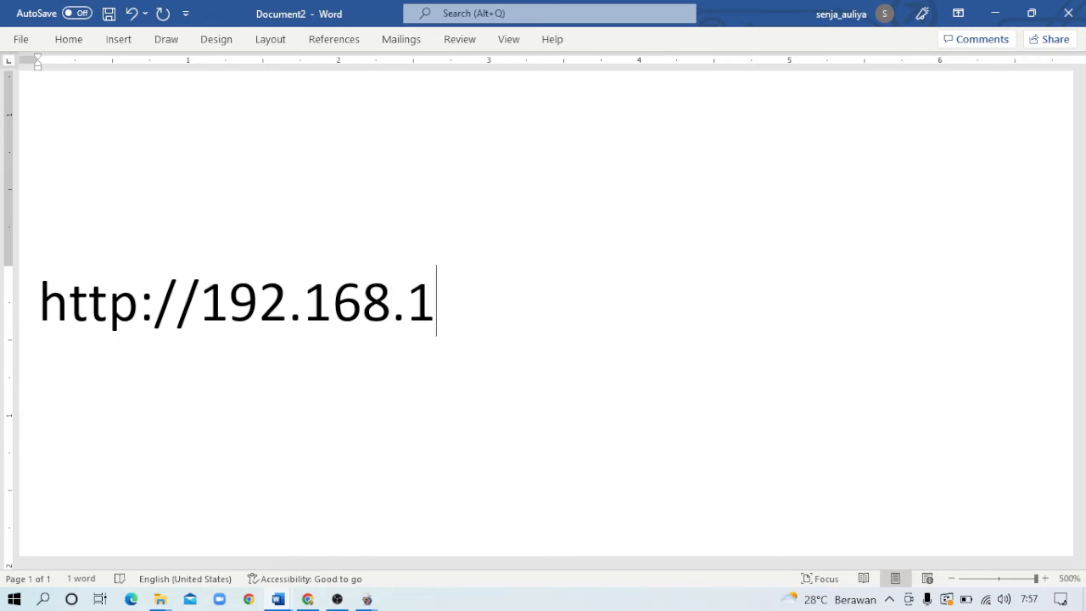
type(".18")
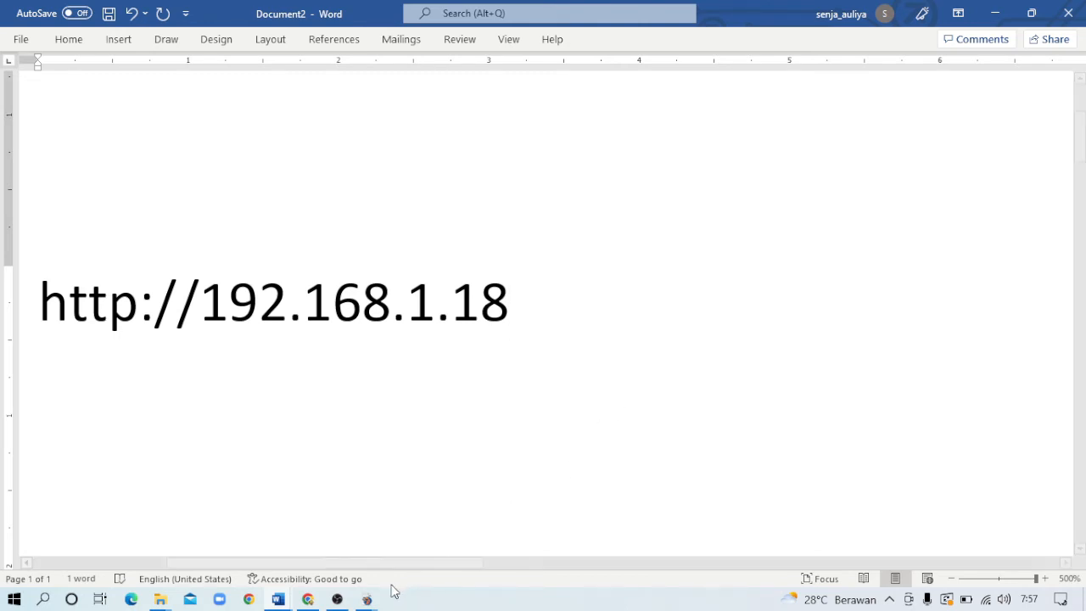
mouse_move(366, 599)
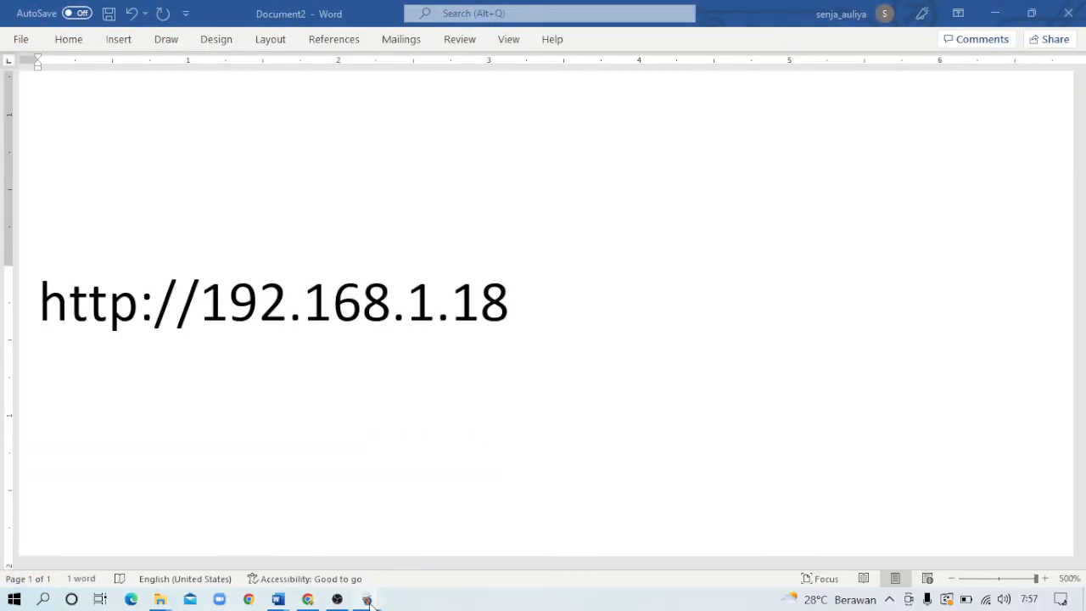
left_click(192, 523)
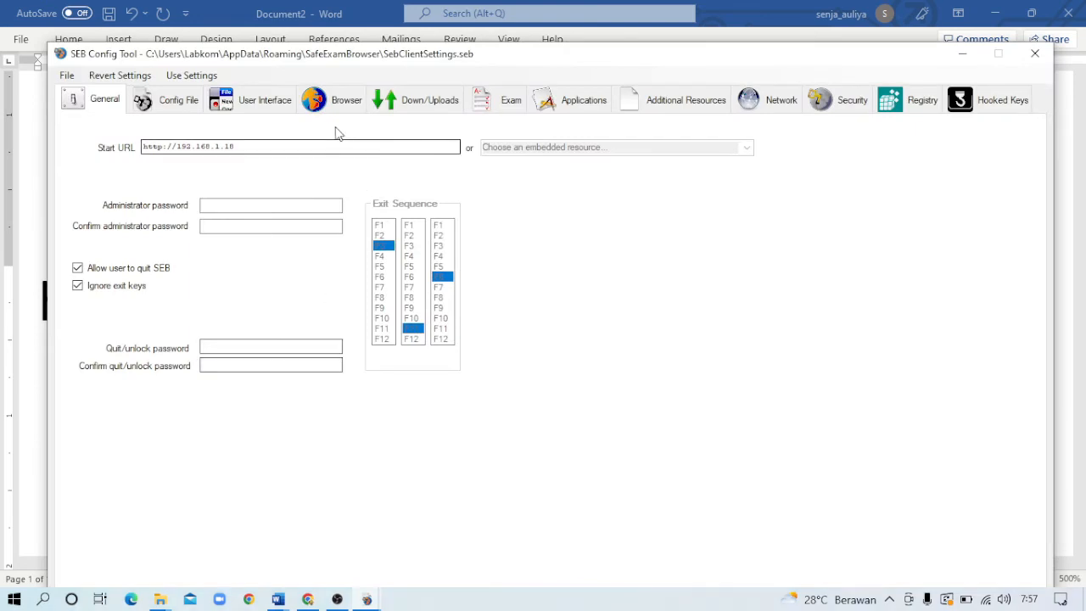
left_click(261, 145)
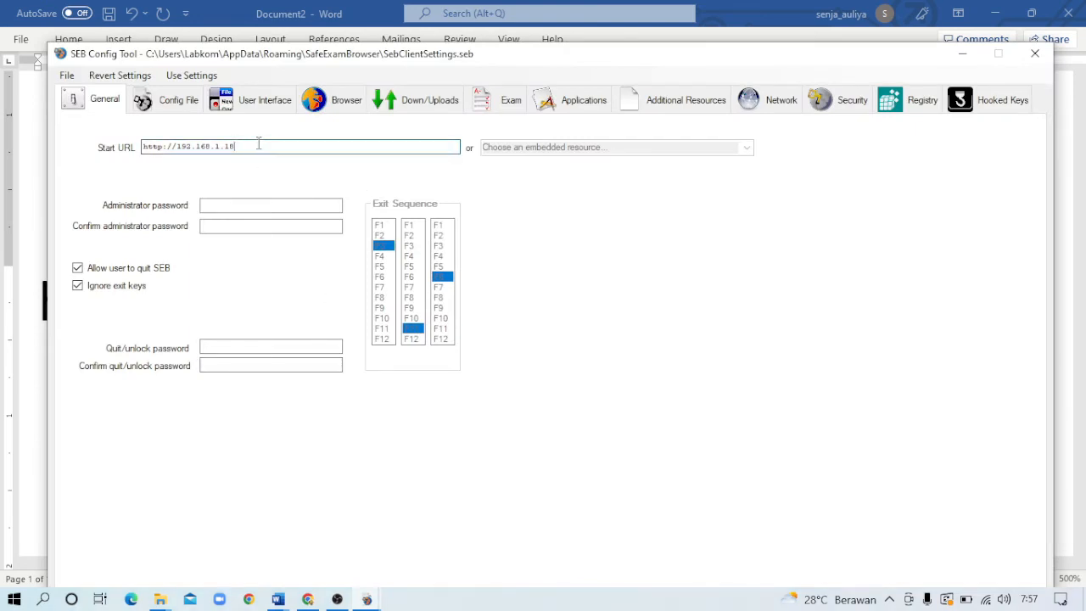
left_click_drag(260, 145, 140, 150)
type("http:")
type("//192.168.1.18")
left_click(67, 76)
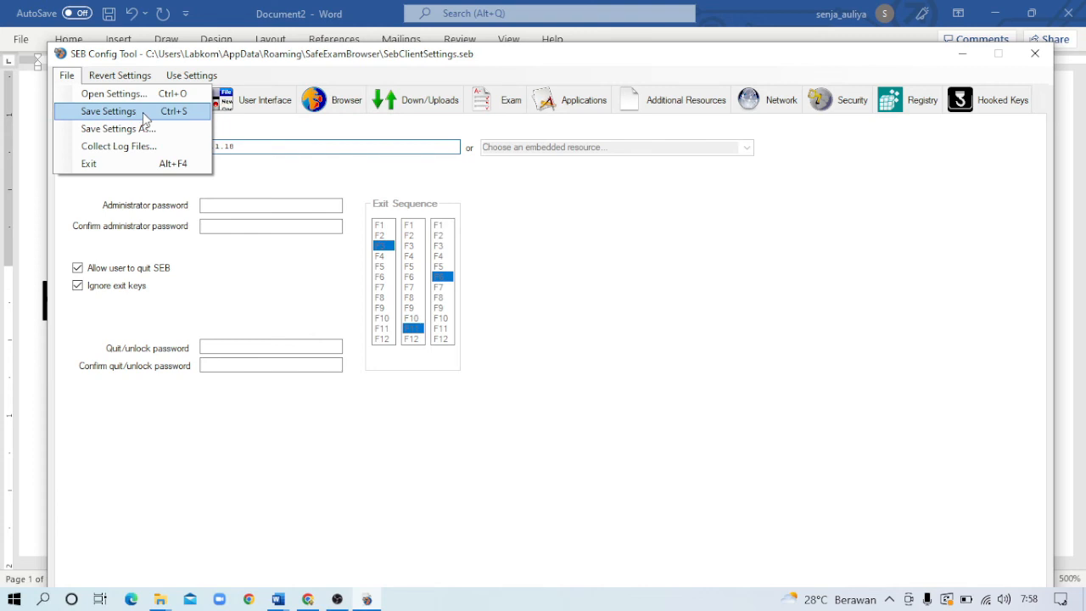
left_click(109, 111)
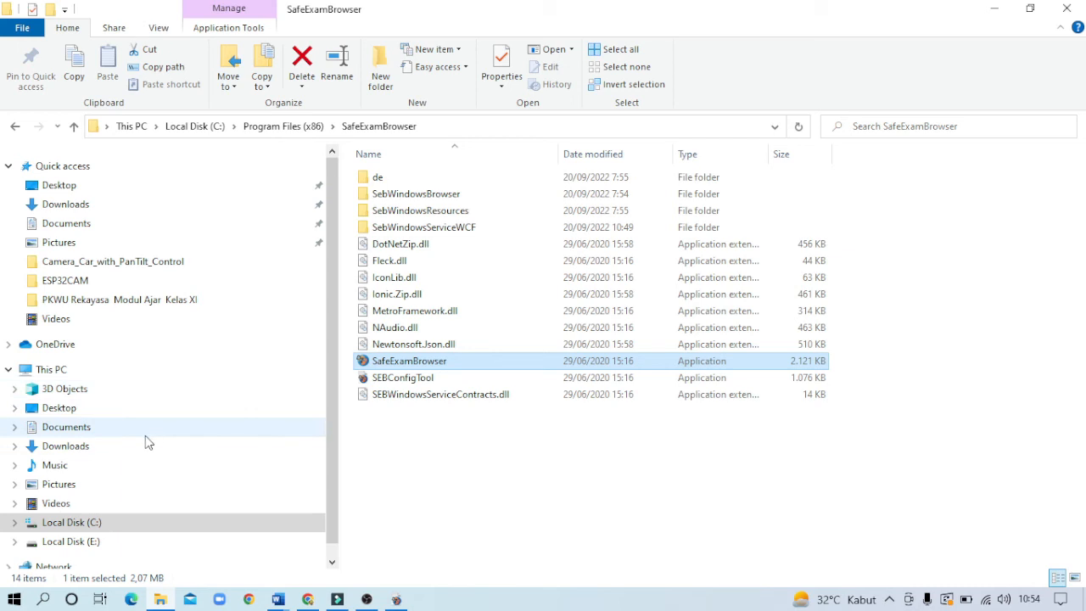
- Browse from Local Disk (C:) through Program Files (x86) to the SafeExamBrowser folder again and open SEB Config Tool
left_click(92, 526)
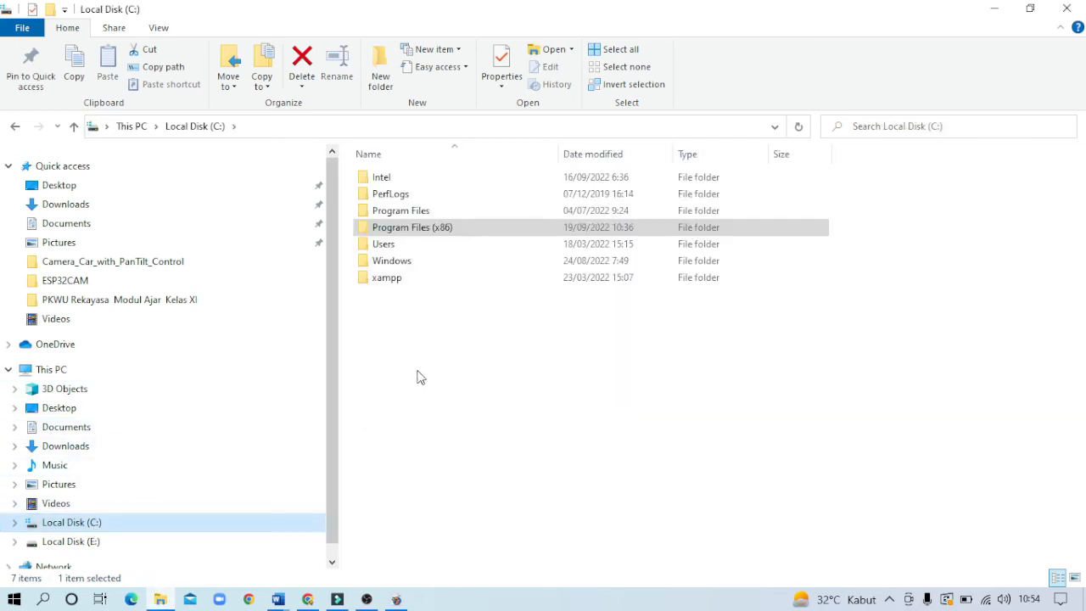
left_click(467, 230)
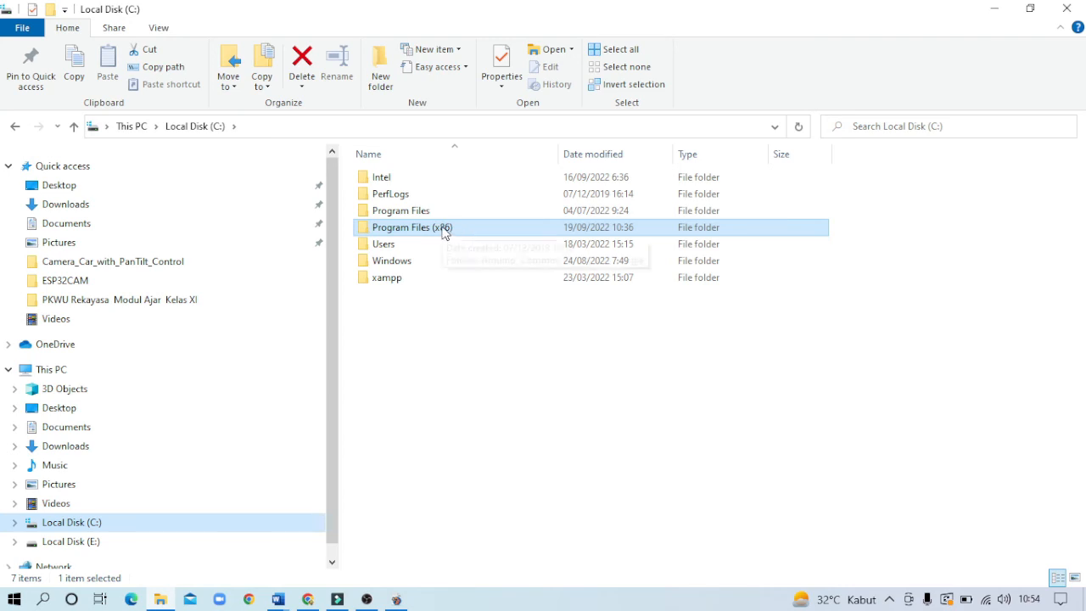
double_click(443, 231)
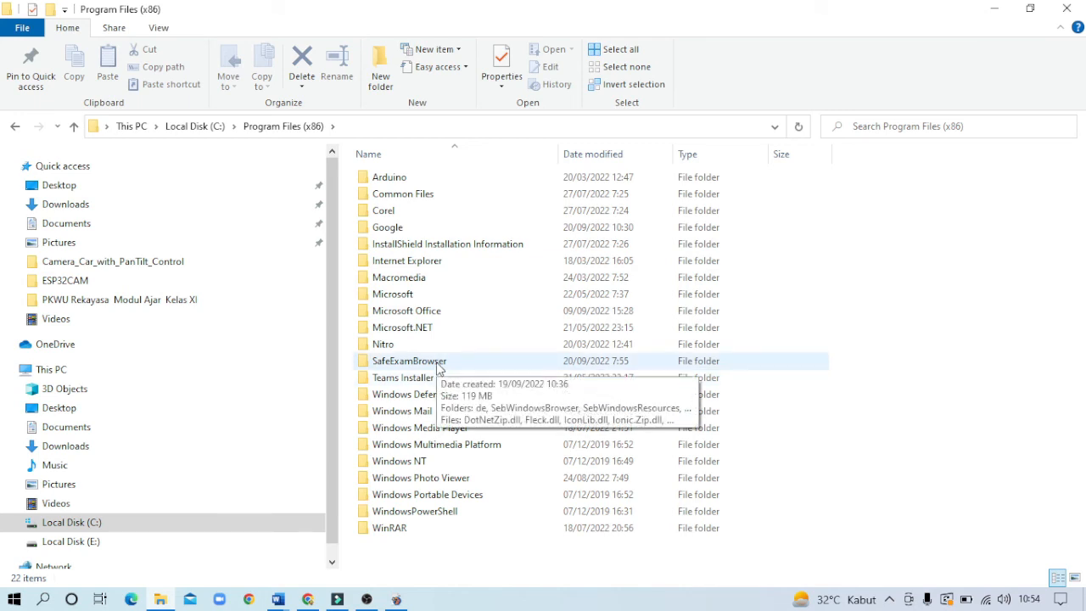
double_click(439, 365)
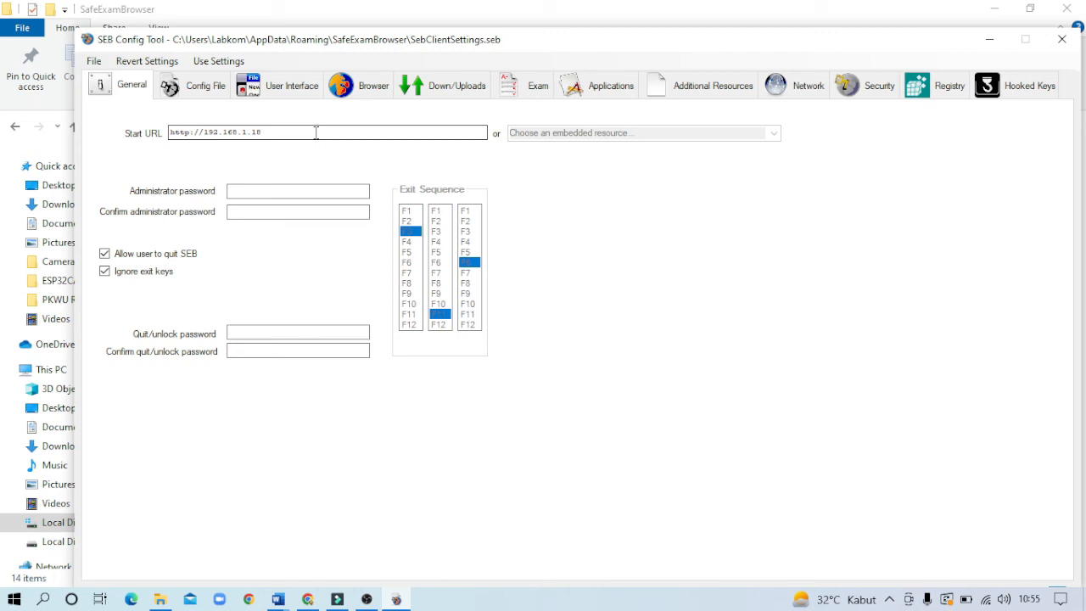
- Check the Start URL in SEB Config Tool against the address in Word's Document2, and close the config tool
left_click_drag(316, 132, 170, 128)
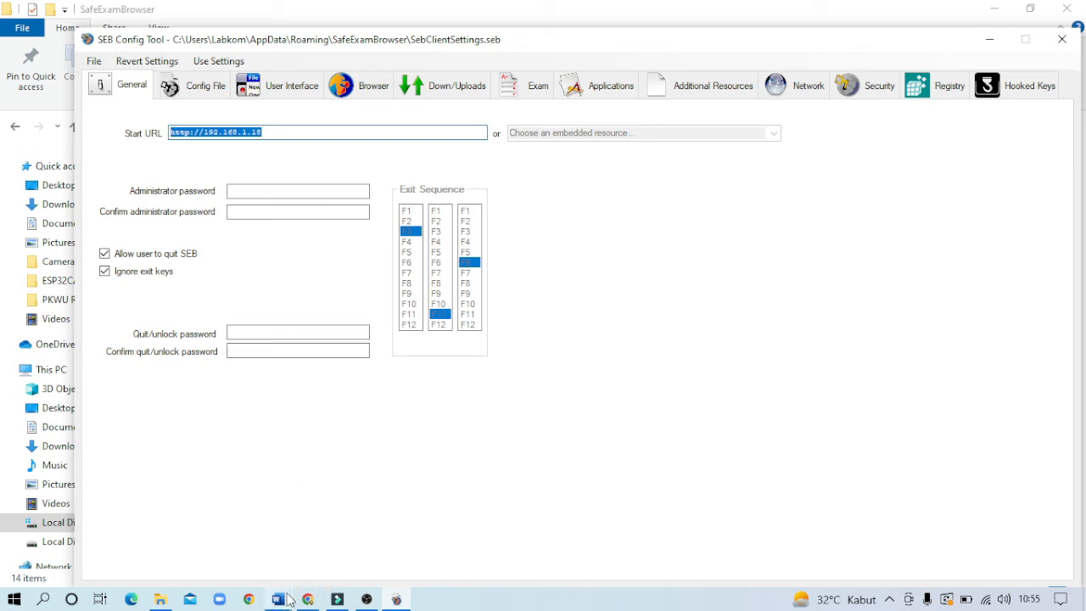
mouse_move(281, 601)
left_click(326, 538)
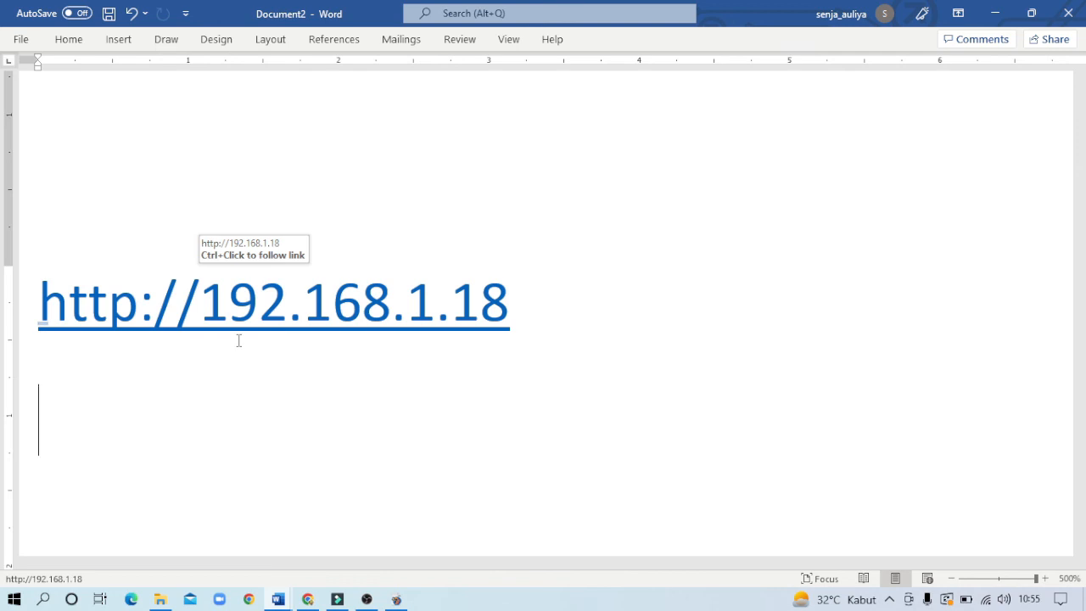
left_click(396, 599)
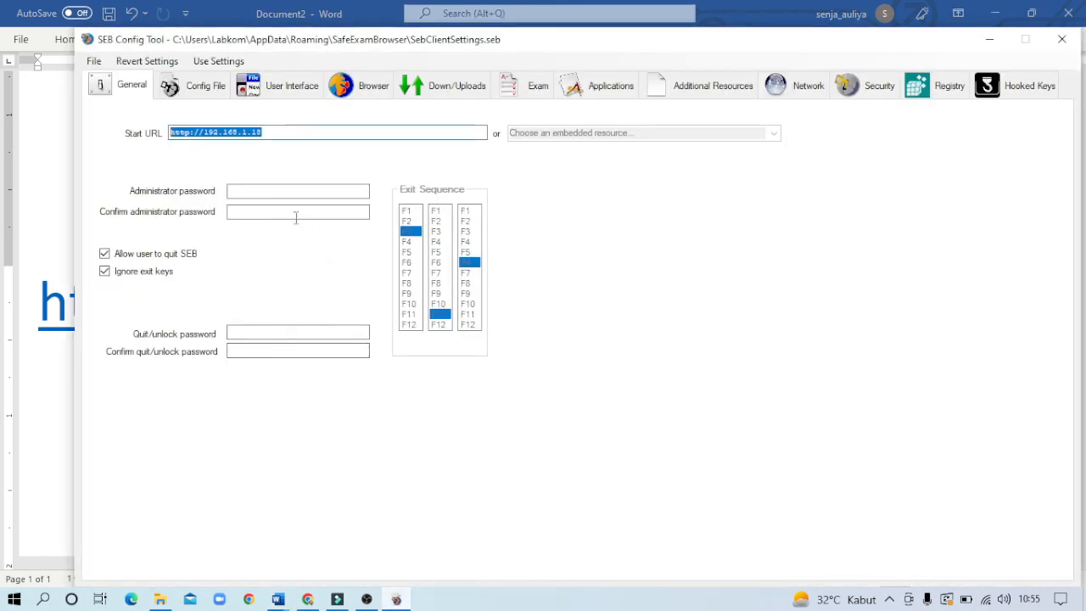
left_click(93, 61)
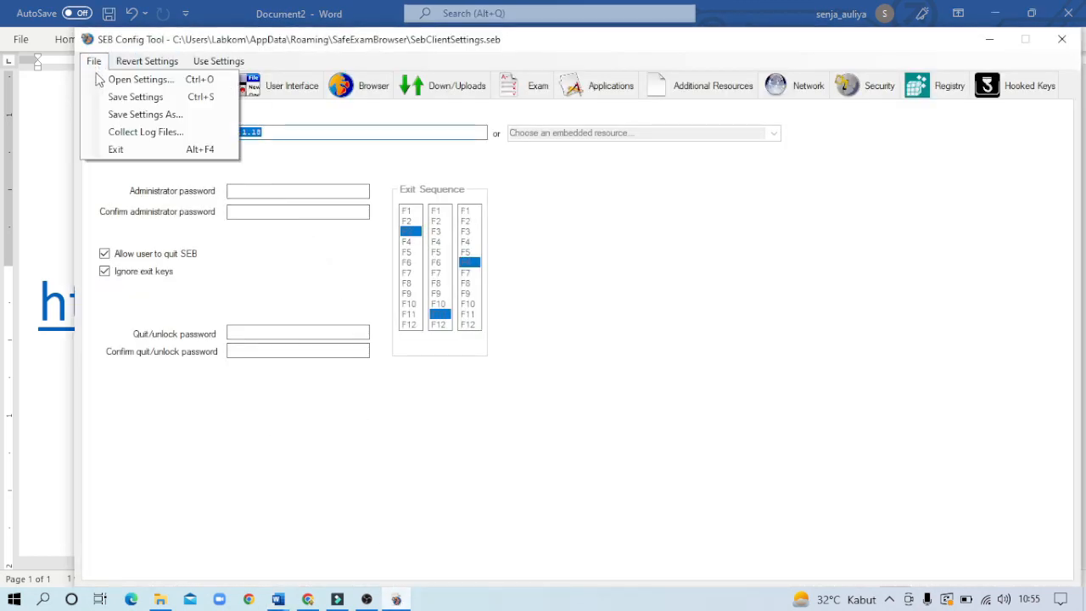
left_click(626, 226)
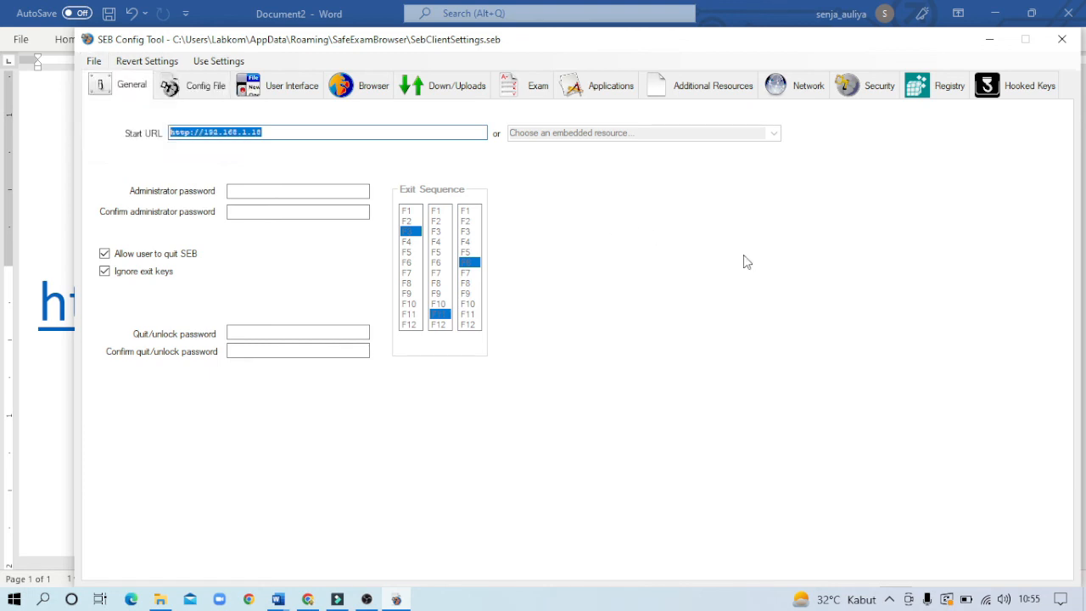
left_click(1062, 43)
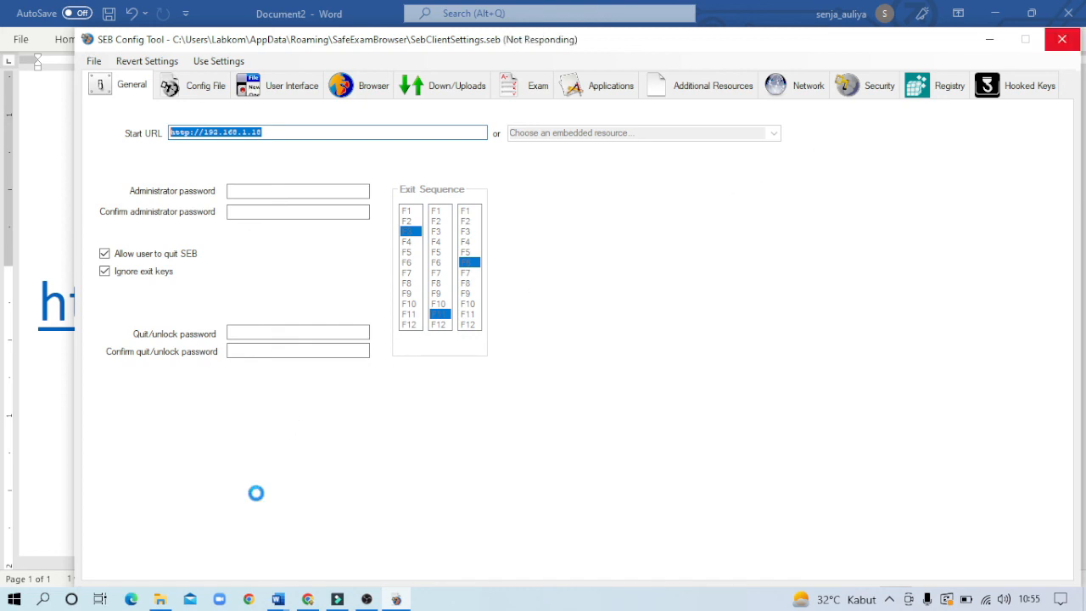
- Return to the SafeExamBrowser folder in File Explorer and launch the SafeExamBrowser application
mouse_move(167, 602)
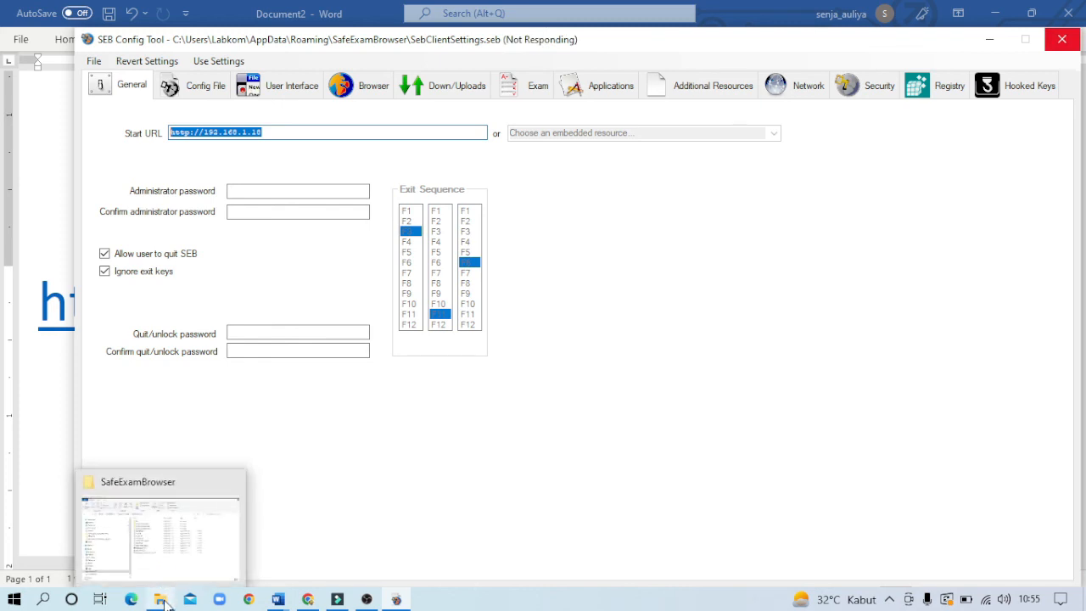
left_click(166, 602)
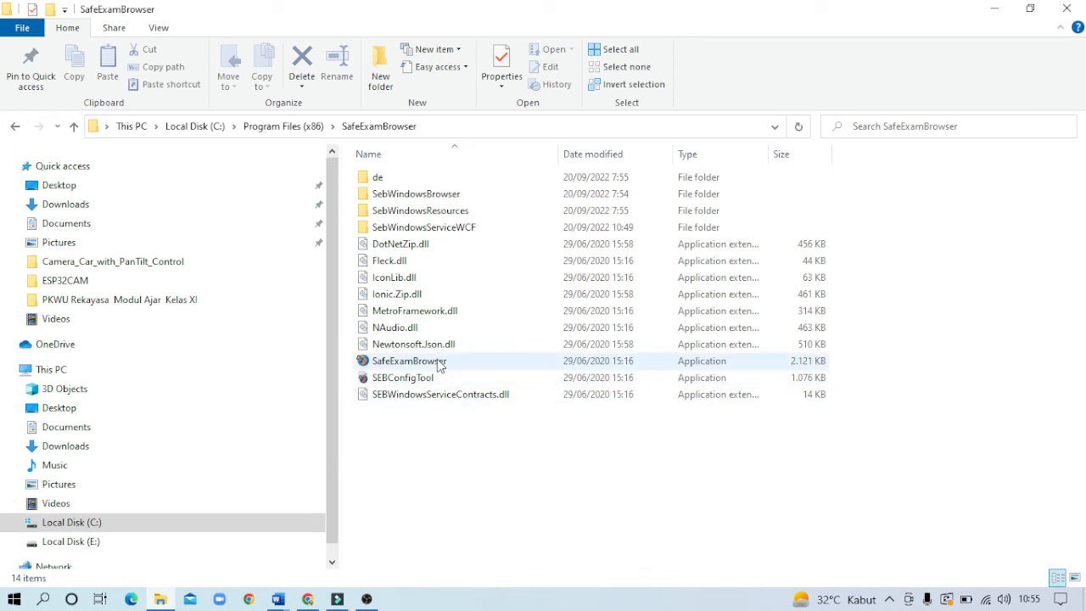
mouse_move(439, 365)
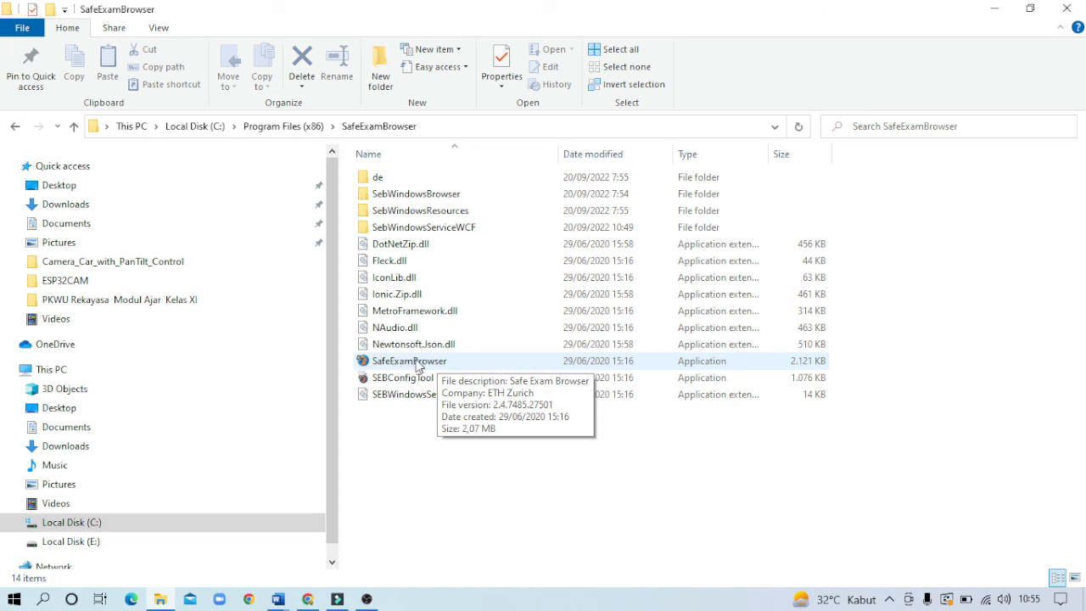
left_click(433, 366)
double_click(433, 365)
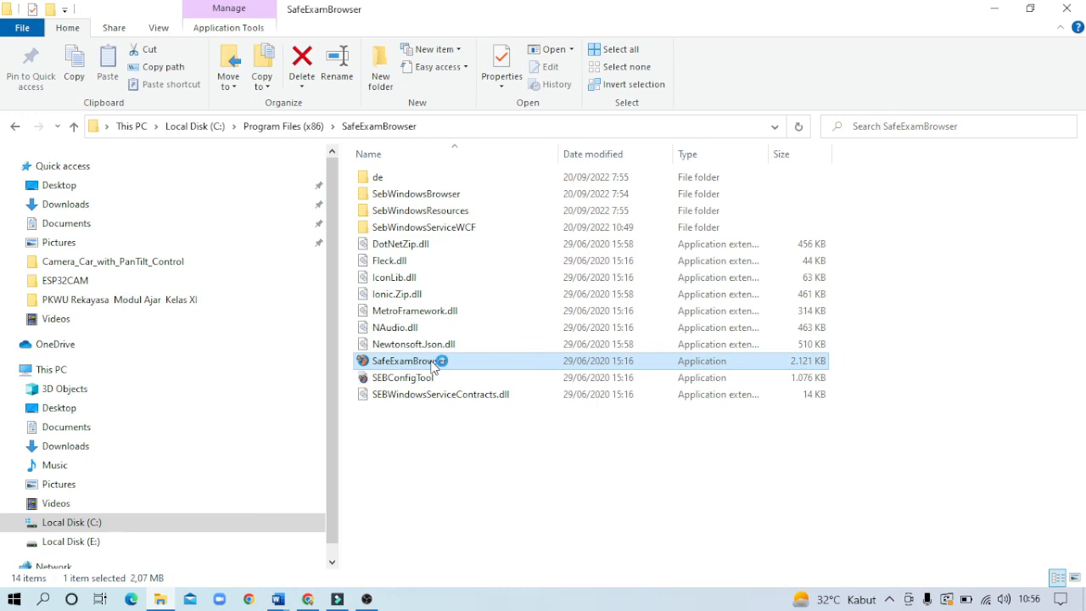